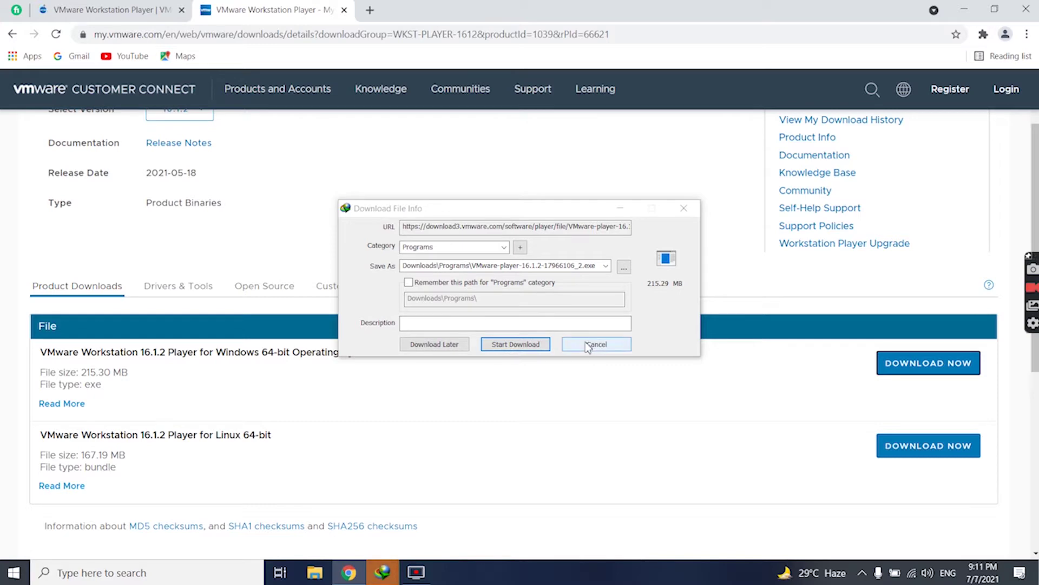
- Cancel the repeat download and launch the already downloaded VMware-player-16.1.2-17966106.exe installer, leaving the browser minimized
click(597, 343)
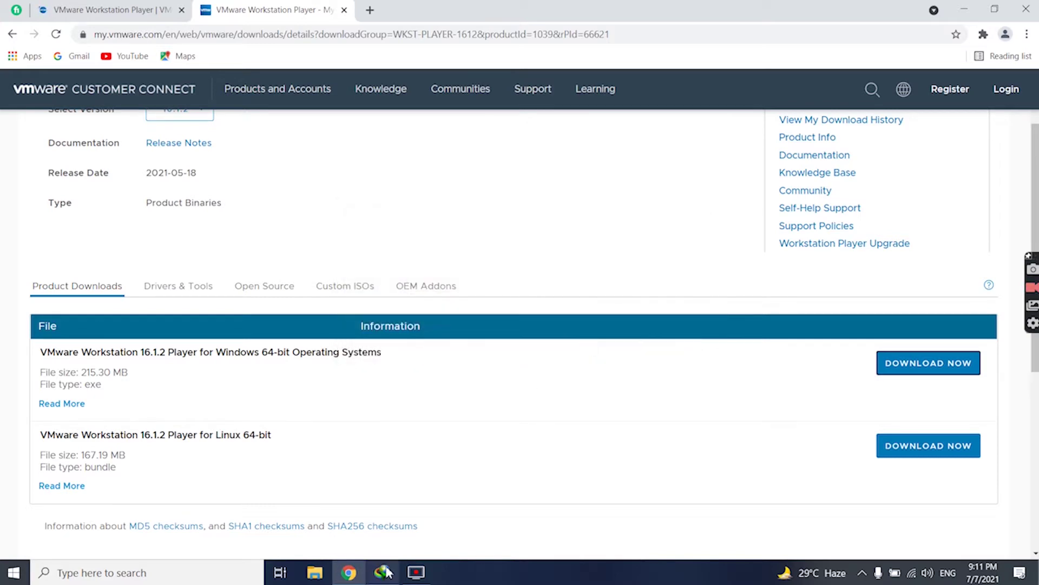
mouse_move(382, 572)
click(405, 497)
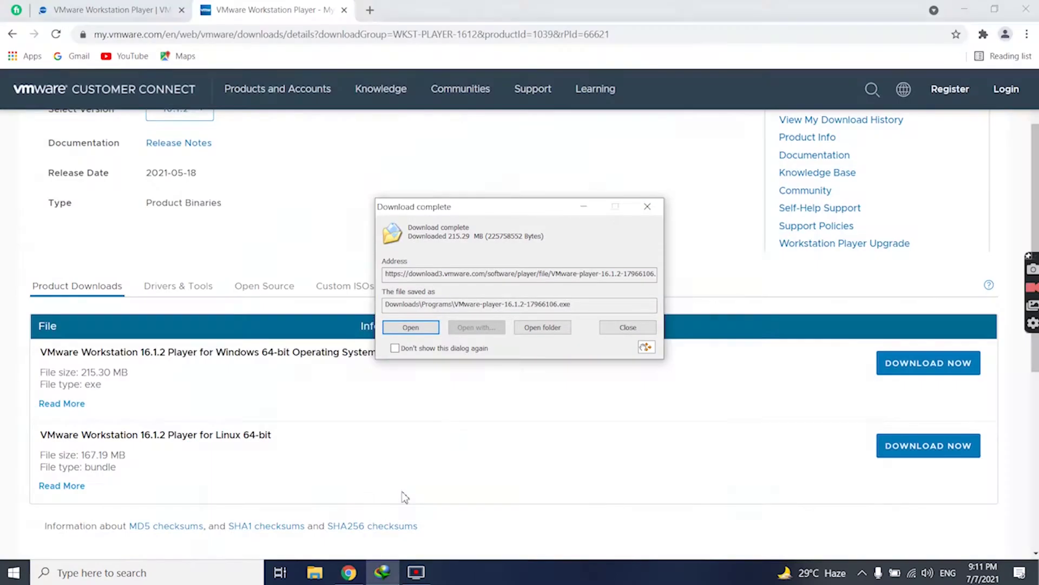
click(423, 327)
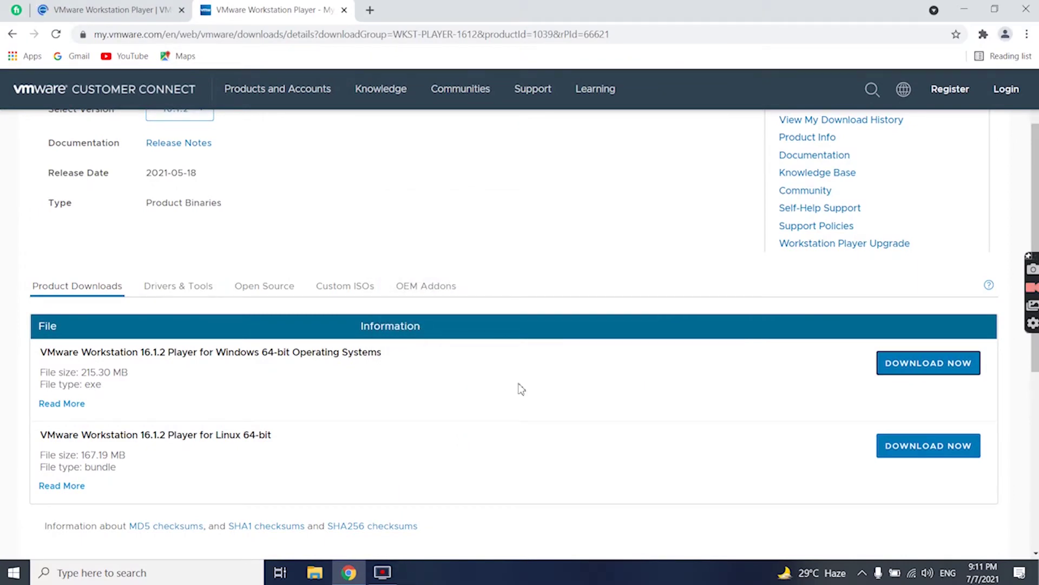
click(994, 9)
click(994, 10)
click(964, 9)
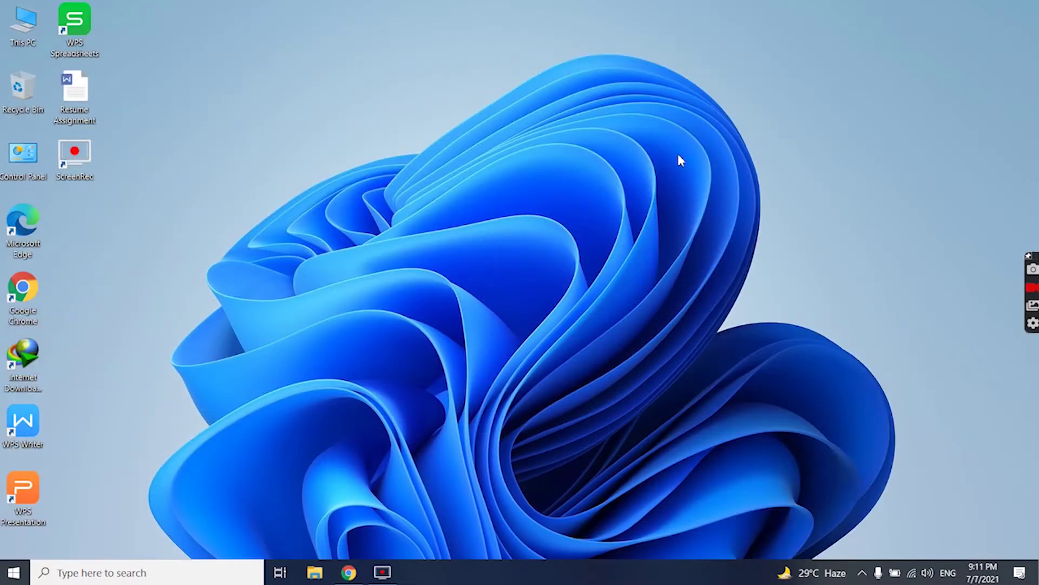
right_click(677, 154)
click(602, 196)
click(863, 572)
click(848, 545)
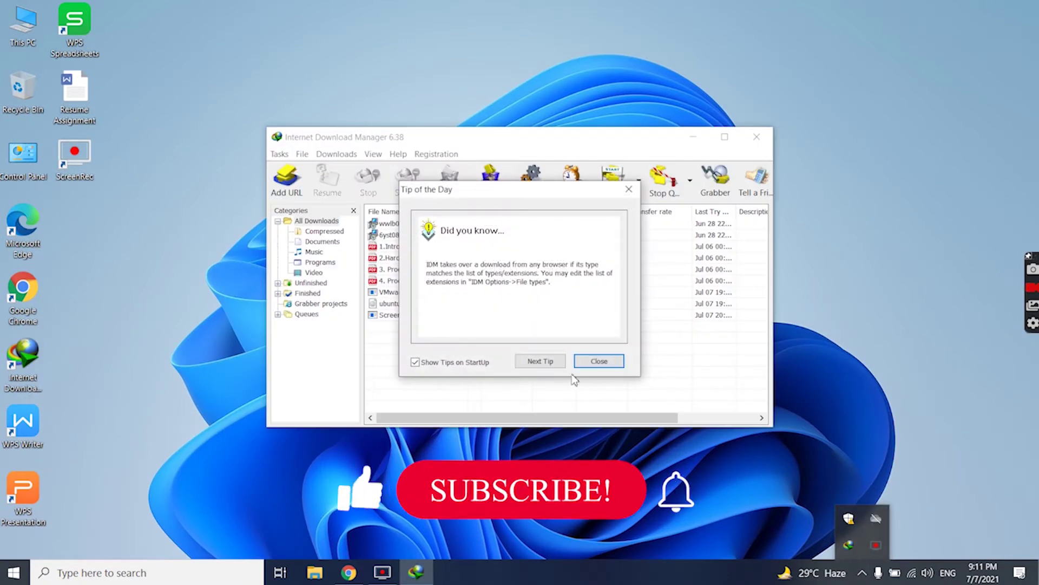
click(590, 363)
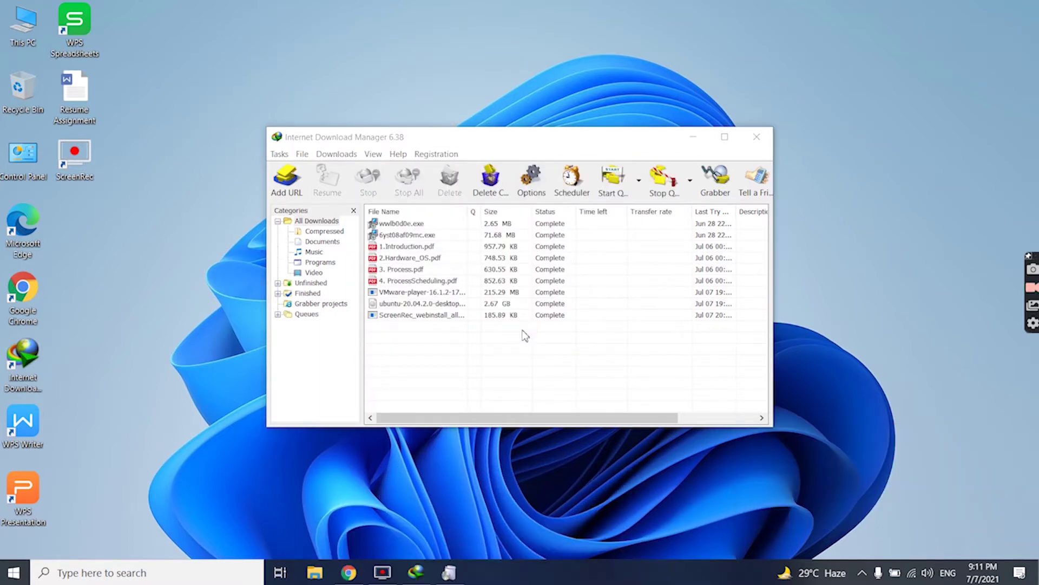
click(693, 136)
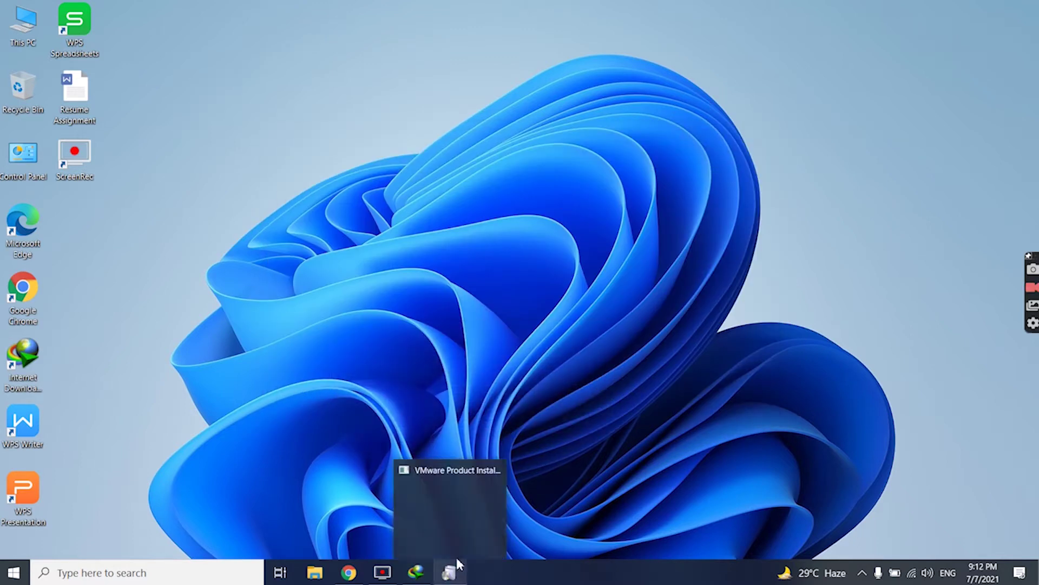
right_click(499, 283)
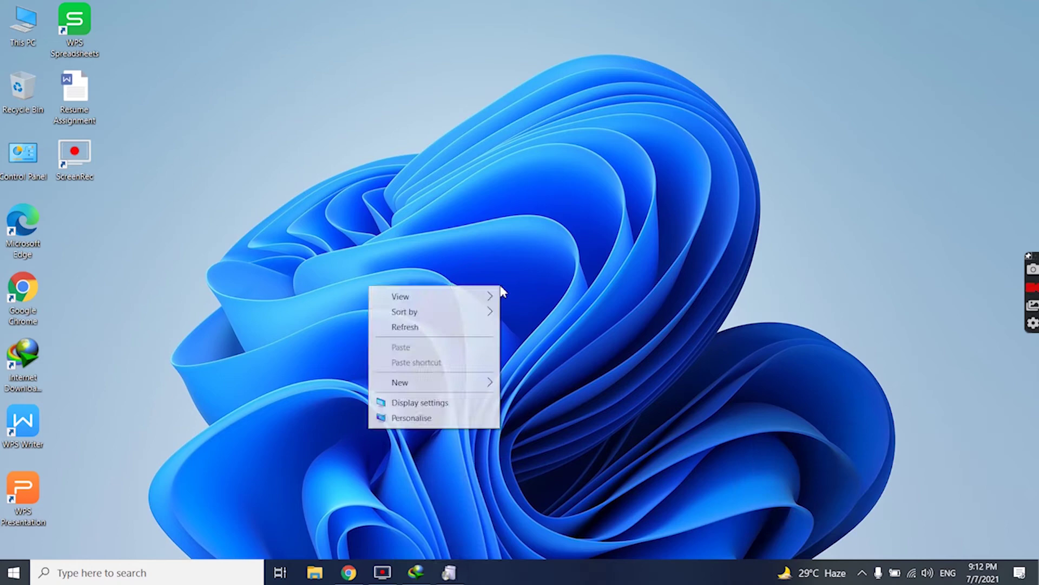
click(435, 328)
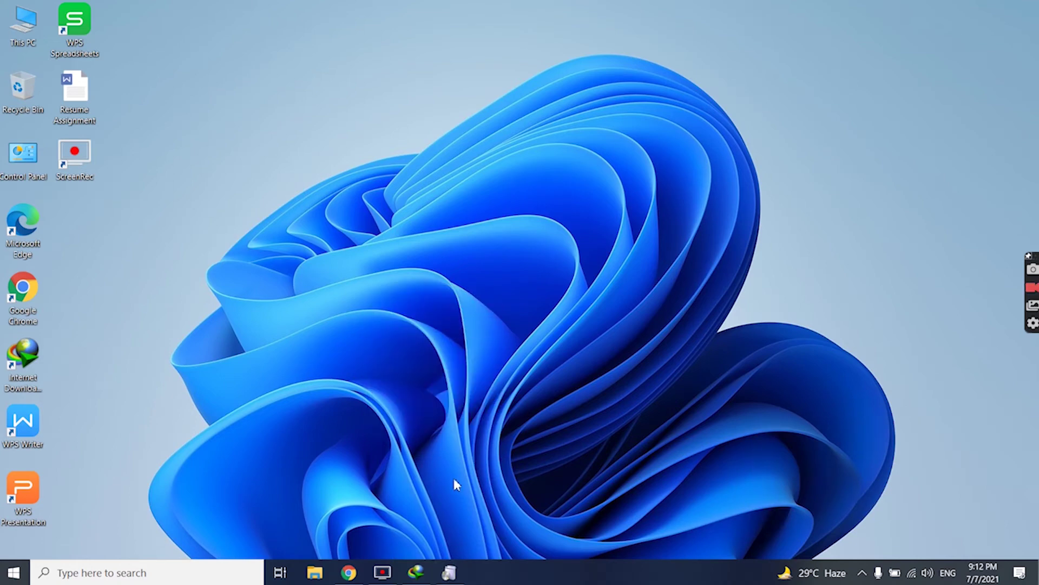
click(458, 490)
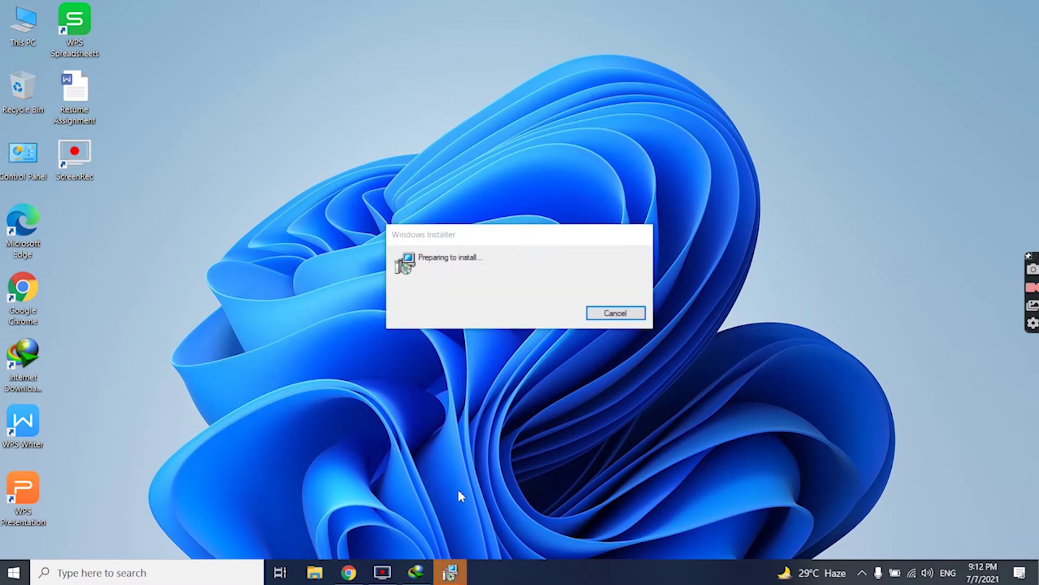
- Begin the VMware Workstation 16 Player setup and accept the terms of the license agreement
click(598, 390)
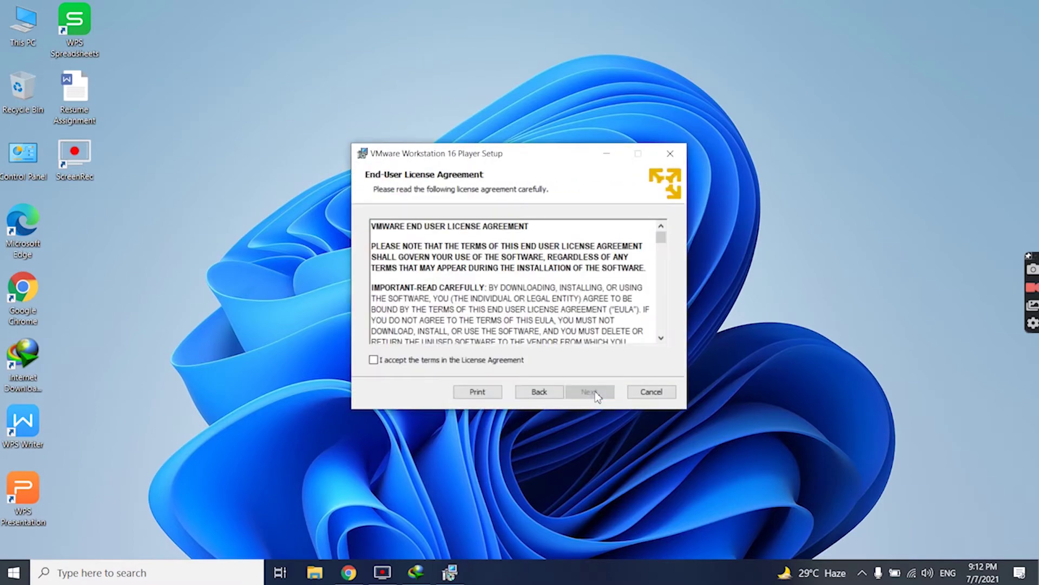
click(401, 362)
click(605, 393)
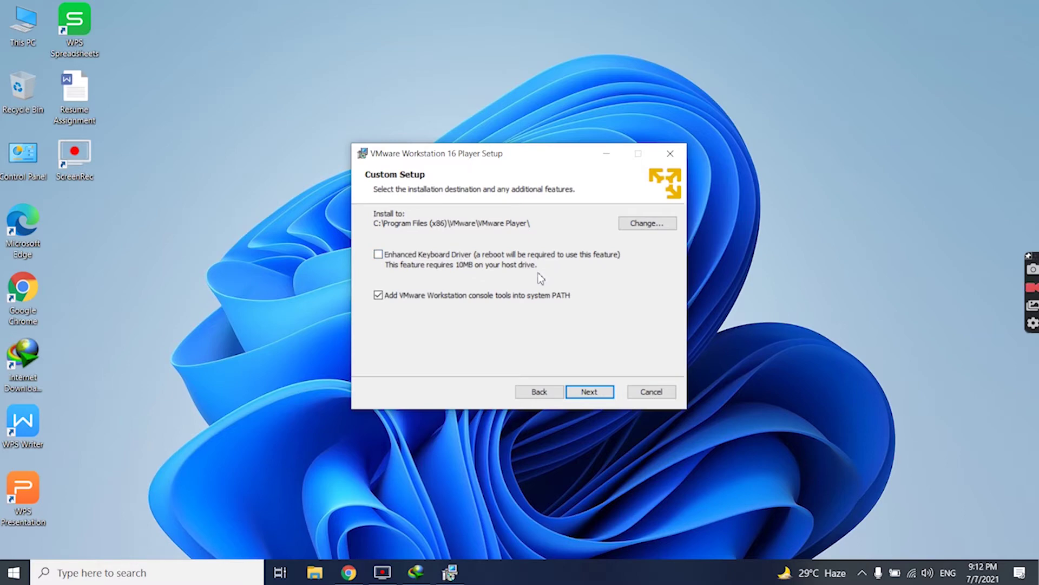
- Install the player with the default destination plus desktop and Start menu shortcuts, and exit the setup wizard
click(591, 396)
click(591, 396)
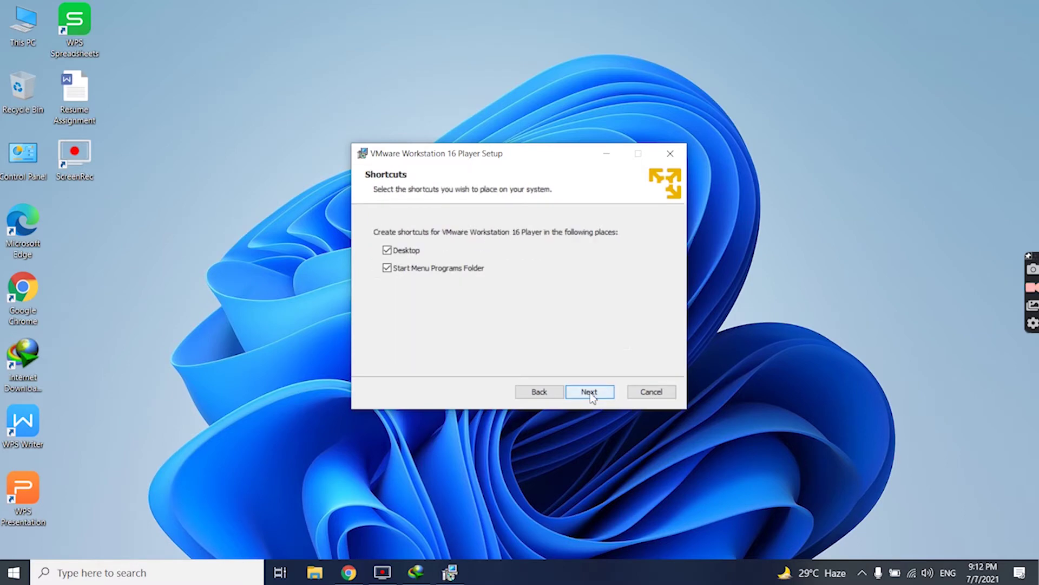
click(591, 394)
click(580, 392)
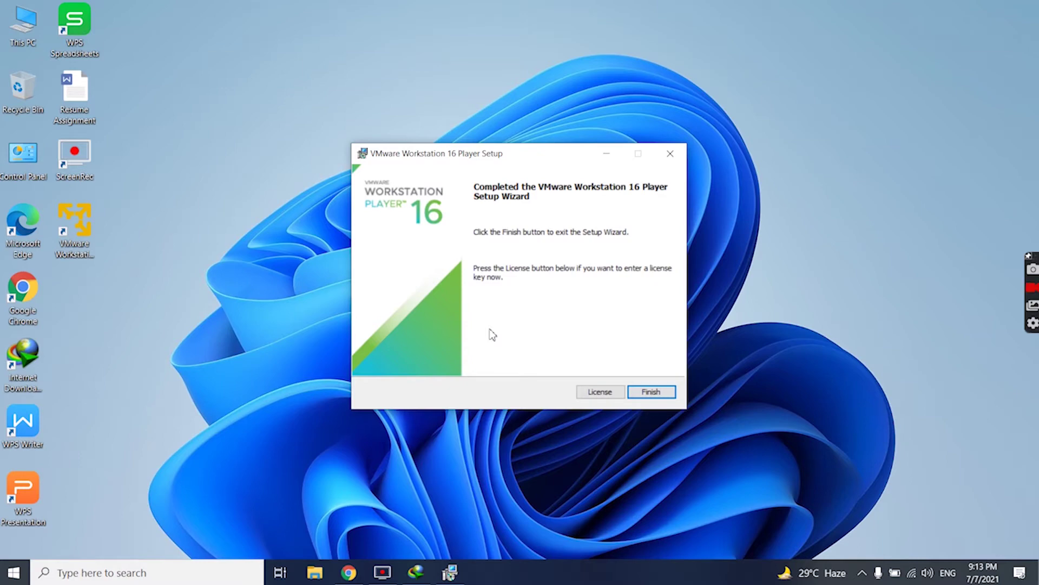
click(653, 391)
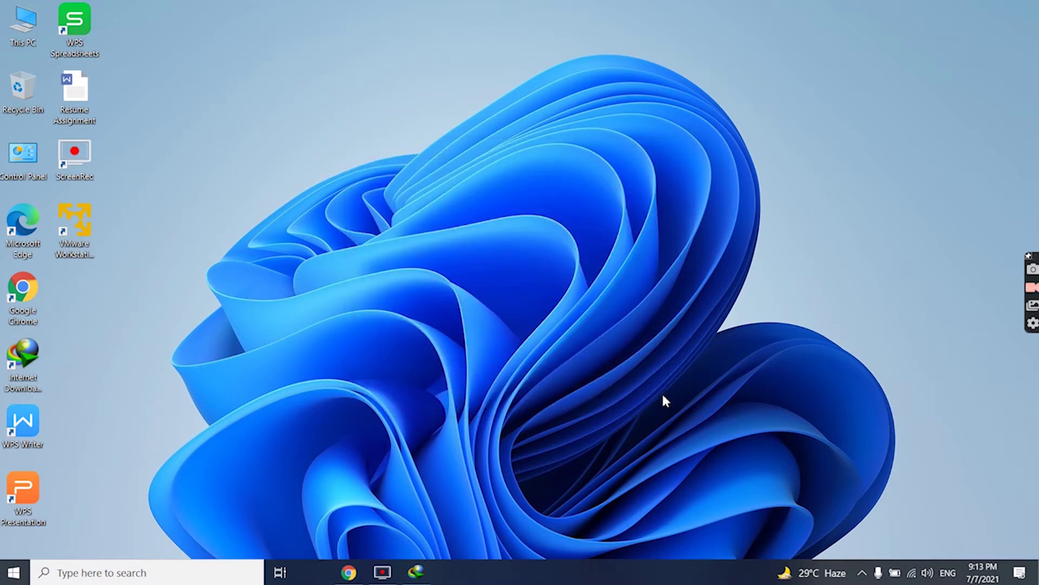
- Launch VMware Workstation 16 Player from the desktop for free non-commercial use and move its window toward the screen's centre
right_click(494, 307)
click(416, 347)
click(74, 222)
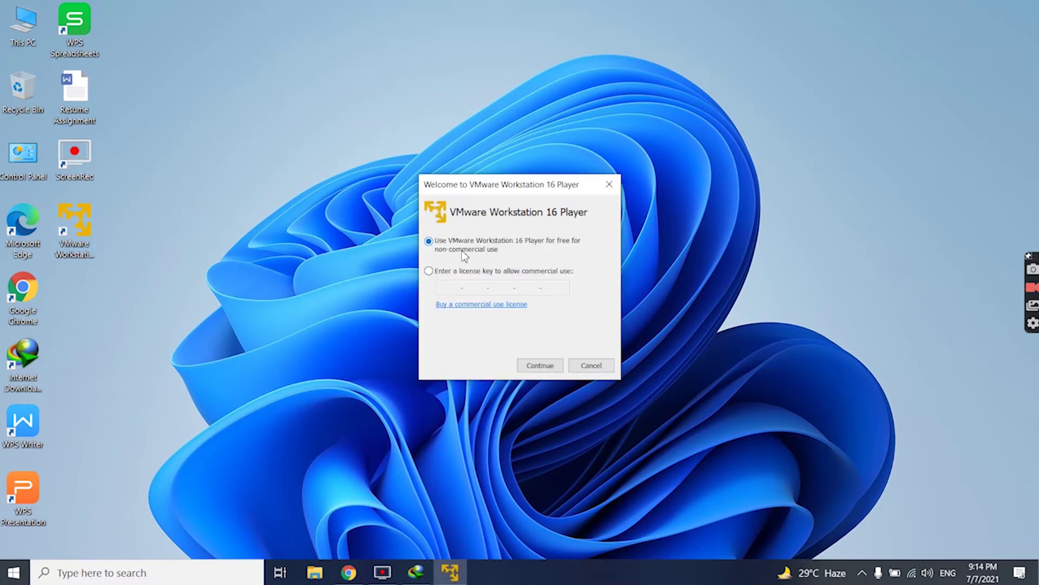
click(551, 364)
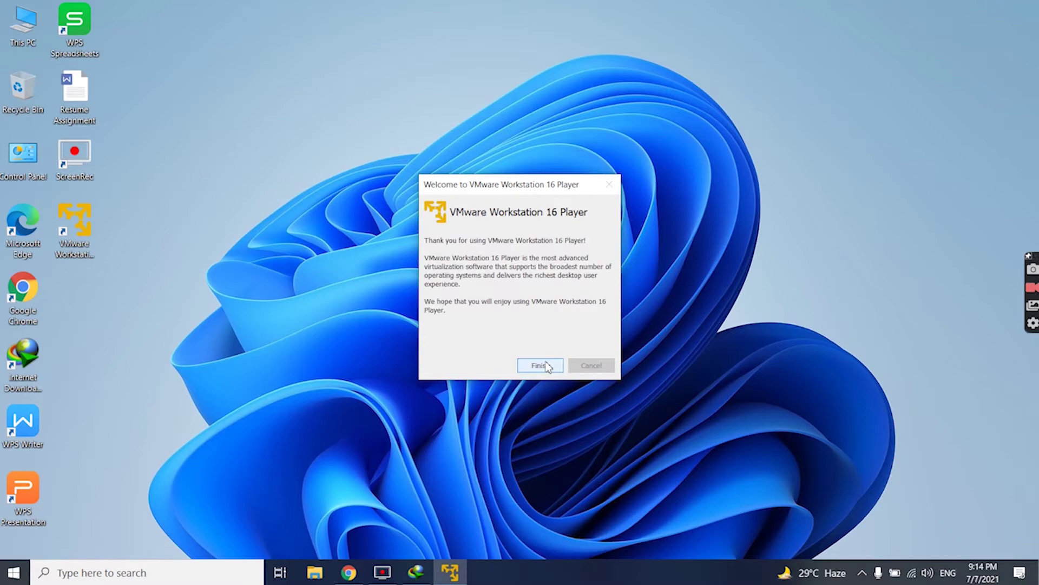
click(539, 366)
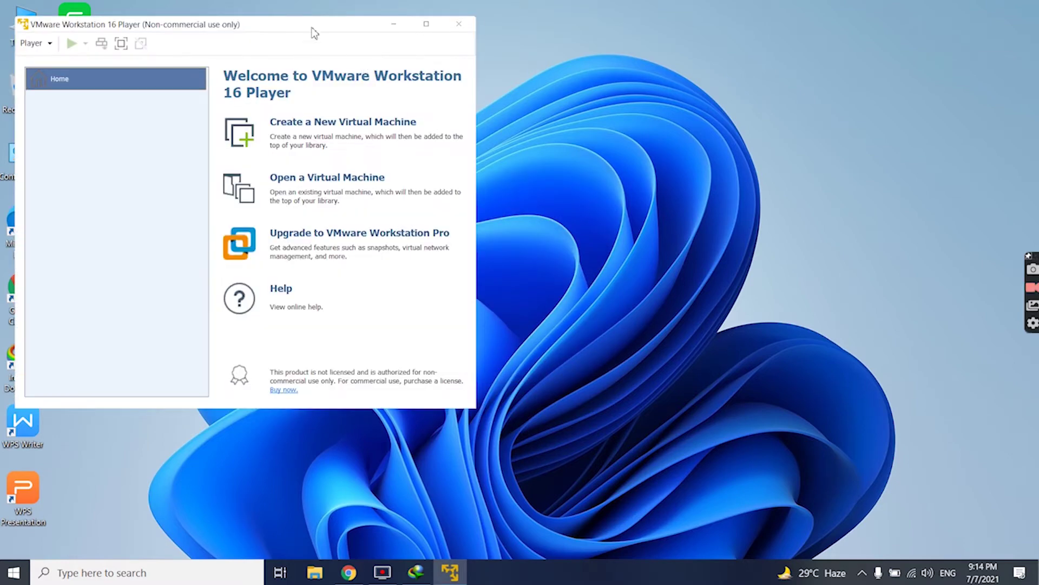
drag(409, 65, 539, 80)
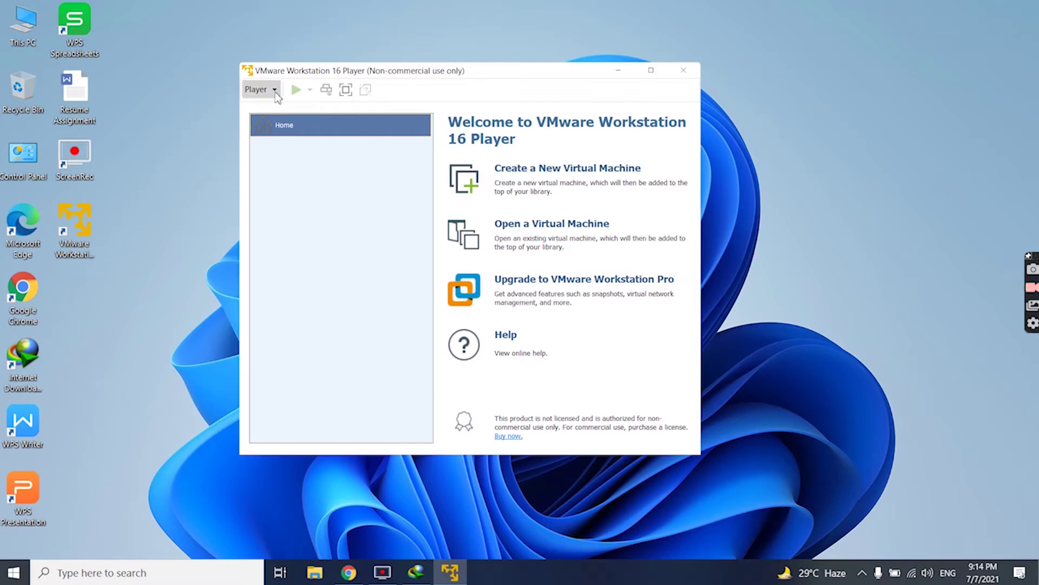
click(276, 92)
mouse_move(285, 109)
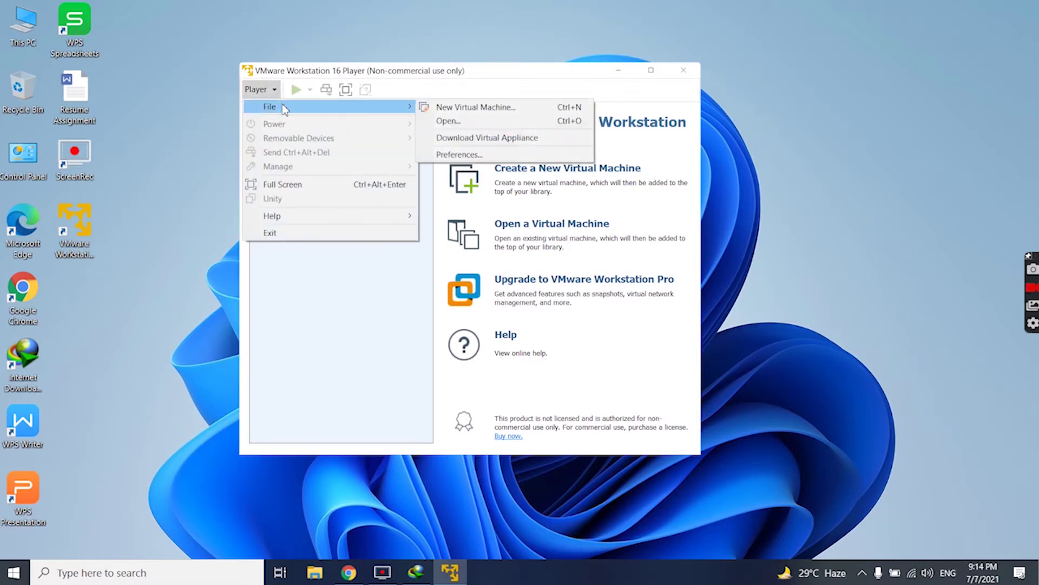
click(353, 330)
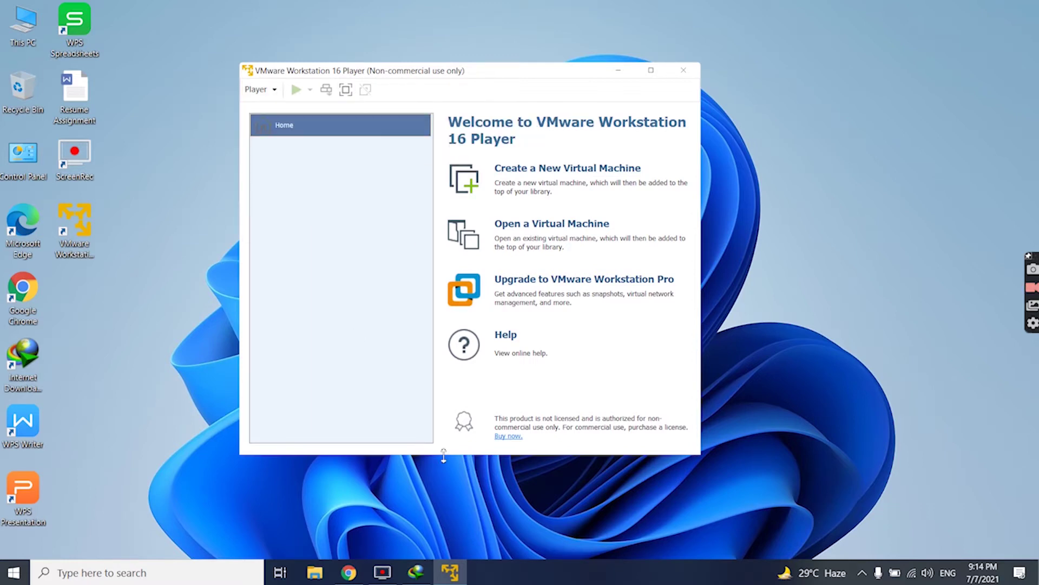
- Search for "ubuntu download" in Chrome and view the Ubuntu Desktop download page for version 20.04.2.0 LTS
click(348, 572)
click(365, 9)
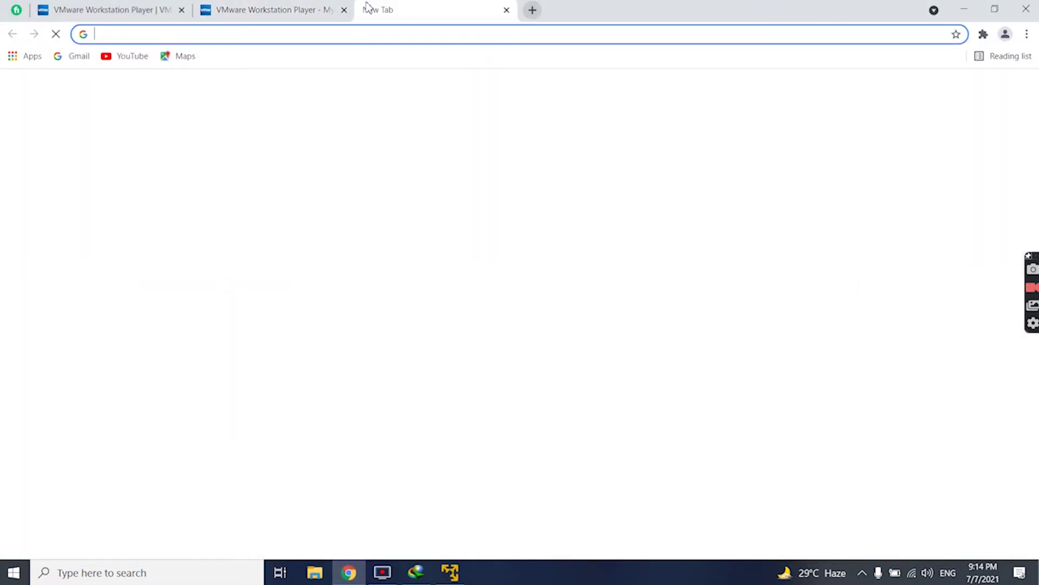
text(u)
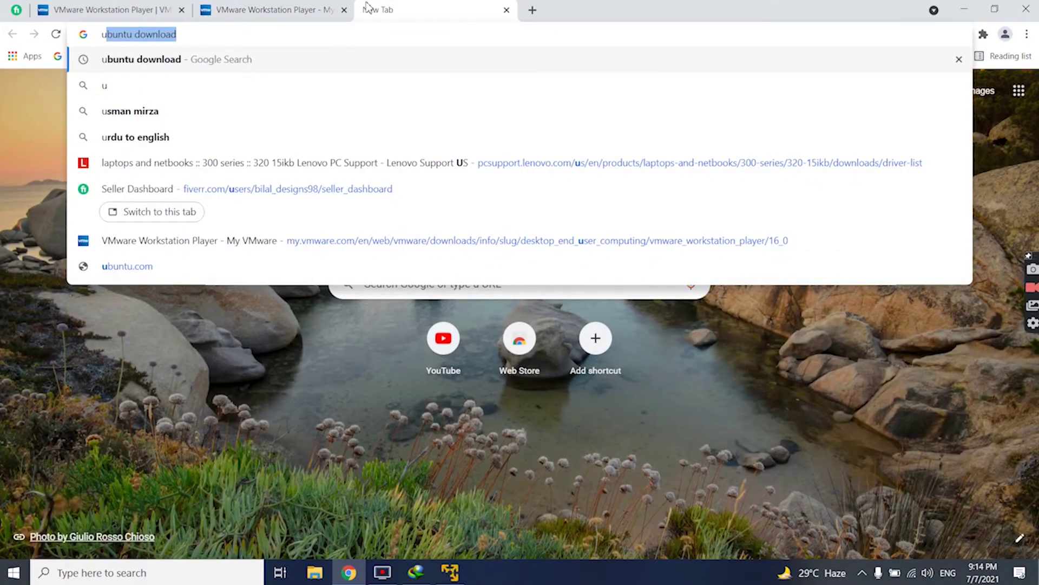
key(Return)
click(380, 222)
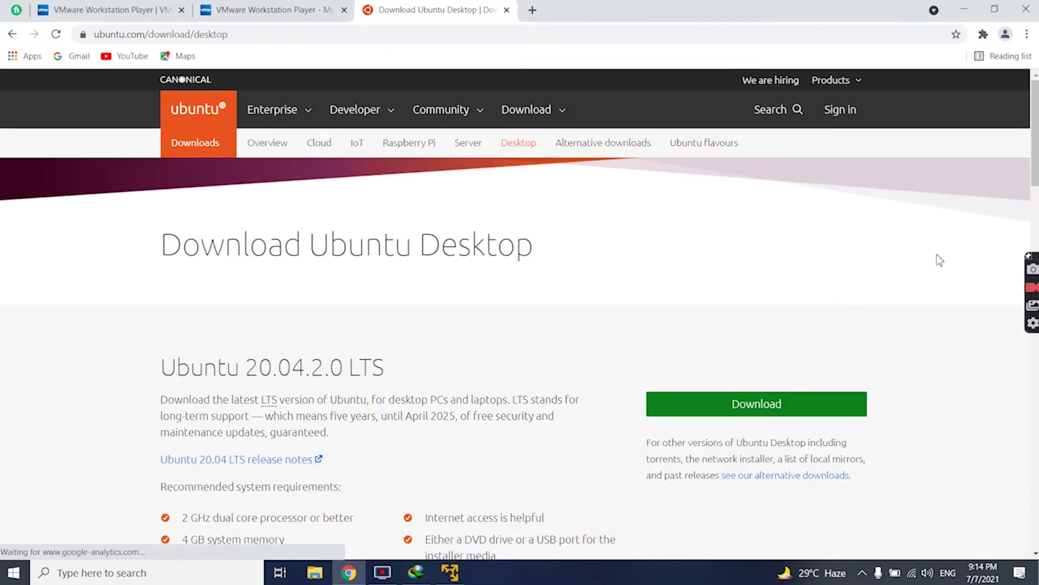
drag(1035, 139, 765, 270)
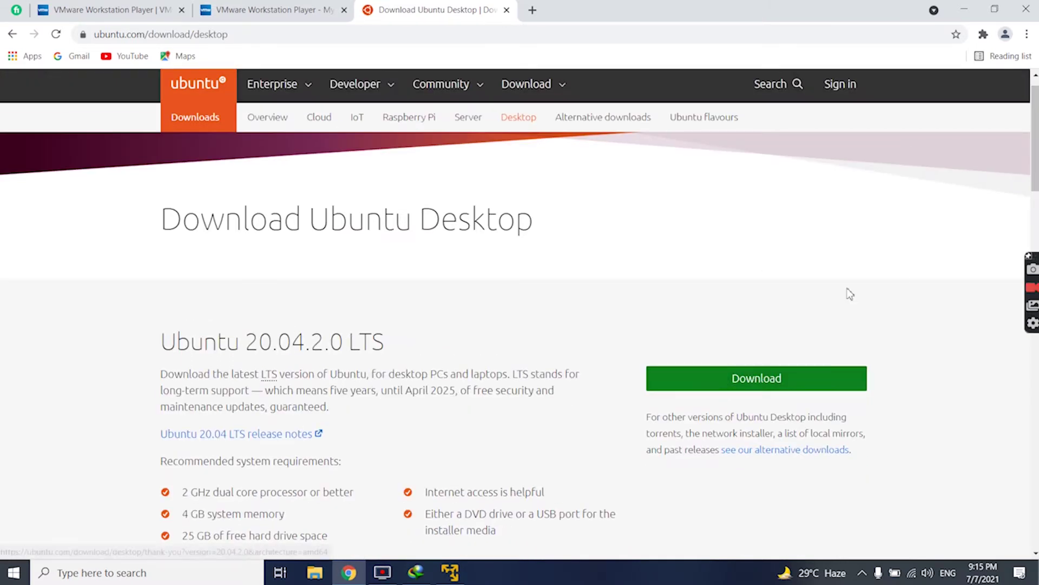
click(964, 9)
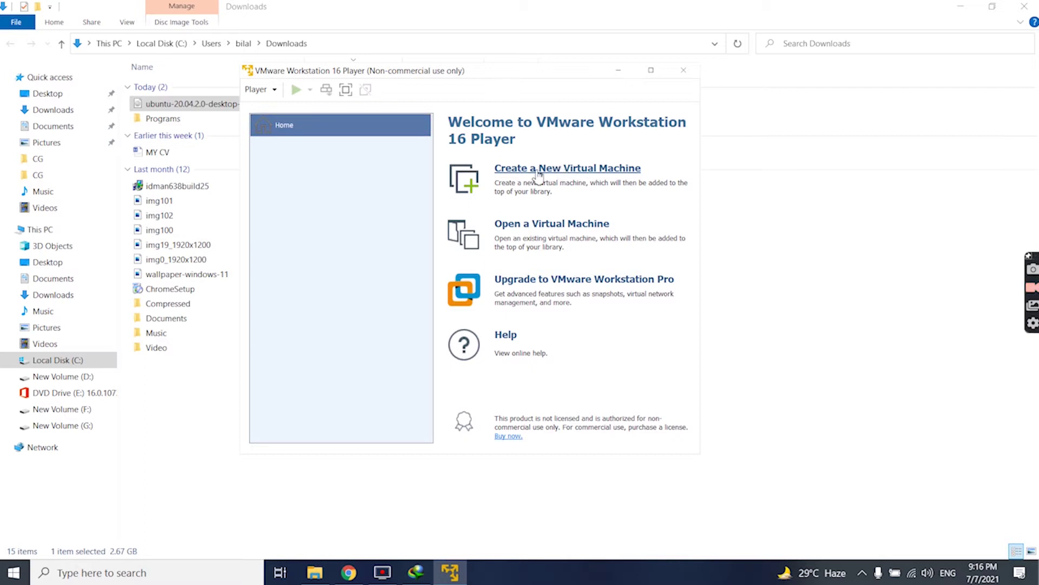
- Start a new virtual machine in VMware Player using the ubuntu-20.04.2.0-desktop-amd64 ISO from the Downloads folder as its installer image
click(563, 171)
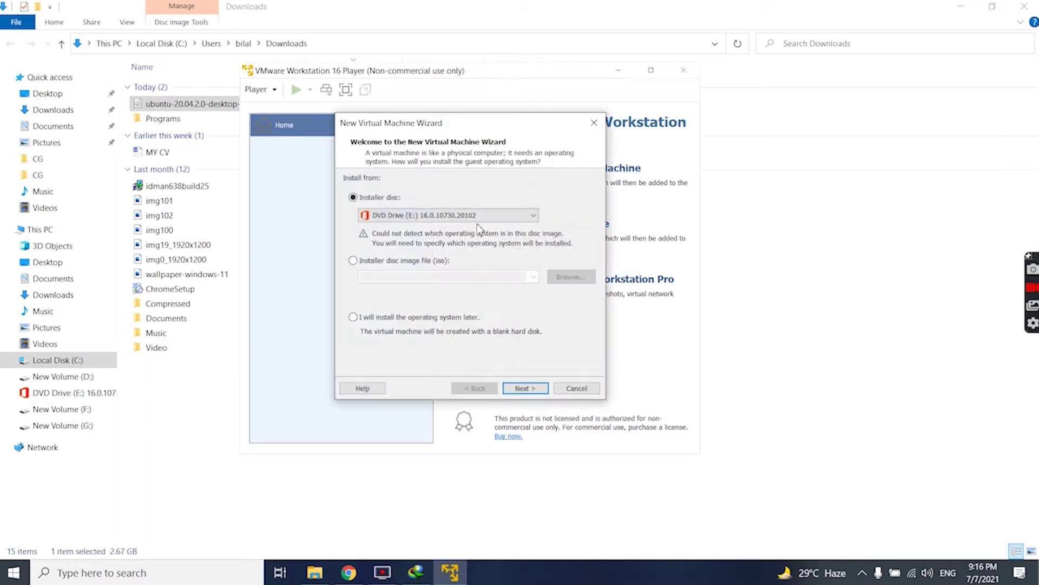
click(352, 261)
click(571, 276)
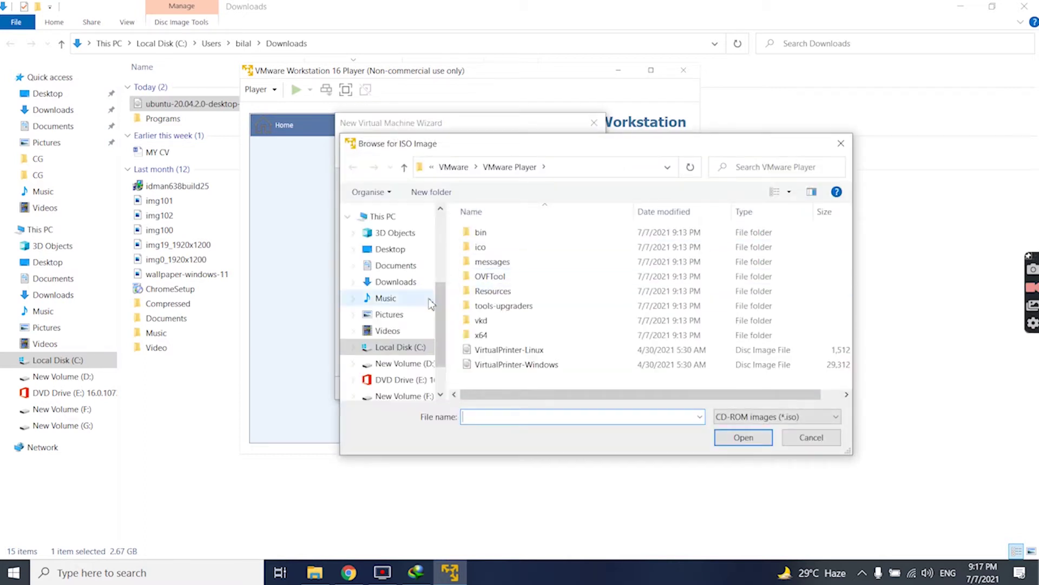
click(410, 283)
click(519, 251)
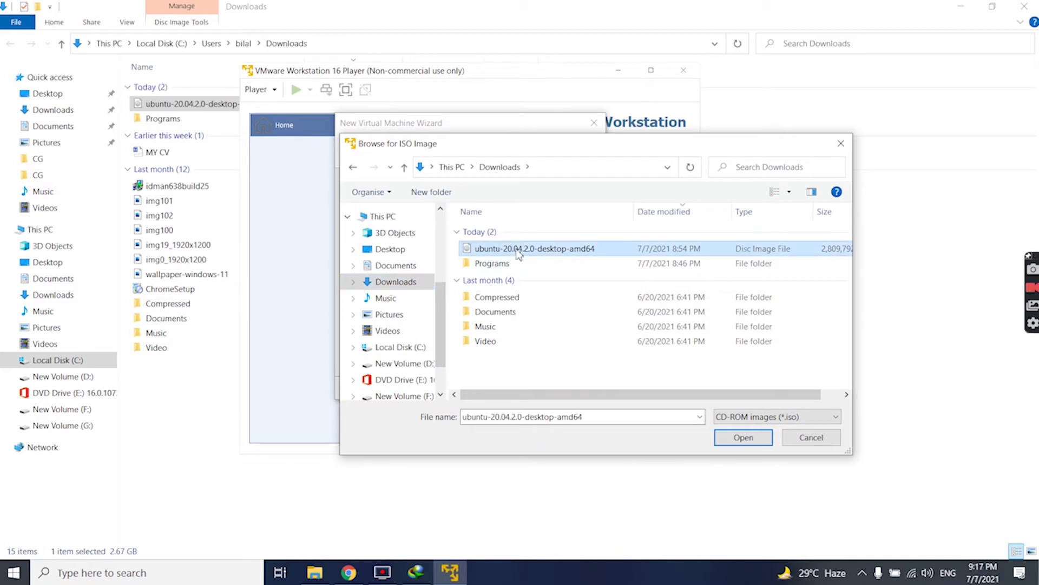
click(744, 438)
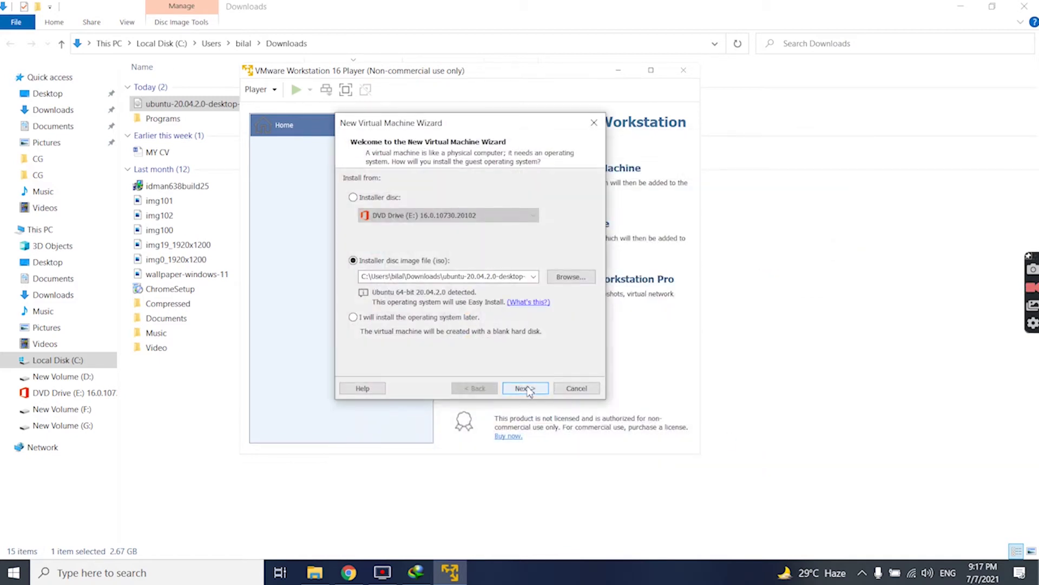
click(525, 389)
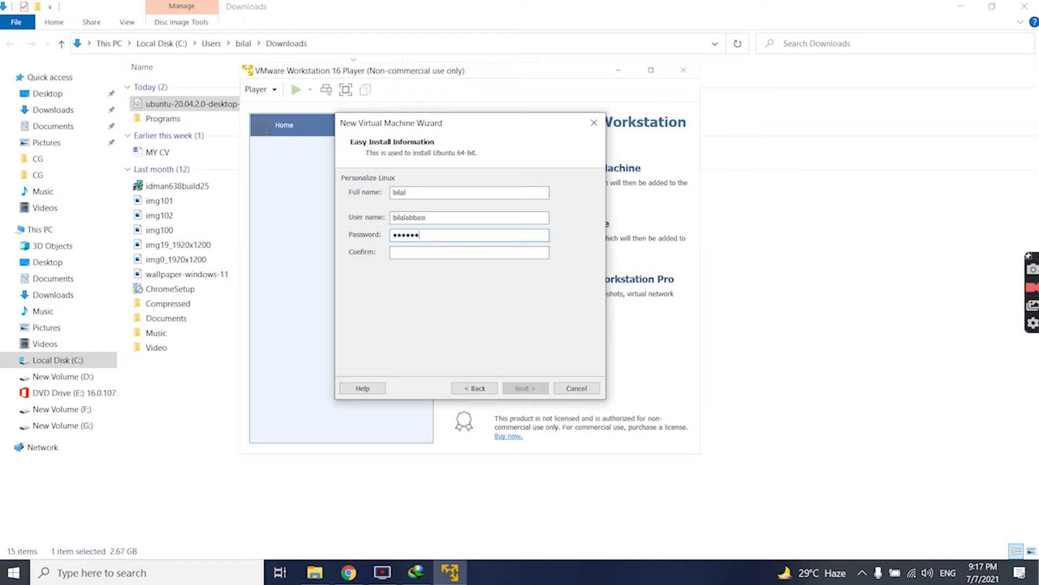
- Fill in the Easy Install names and account password, and keep the machine name Ubuntu 64-bit with a 20 GB disk split into multiple files
text(***)
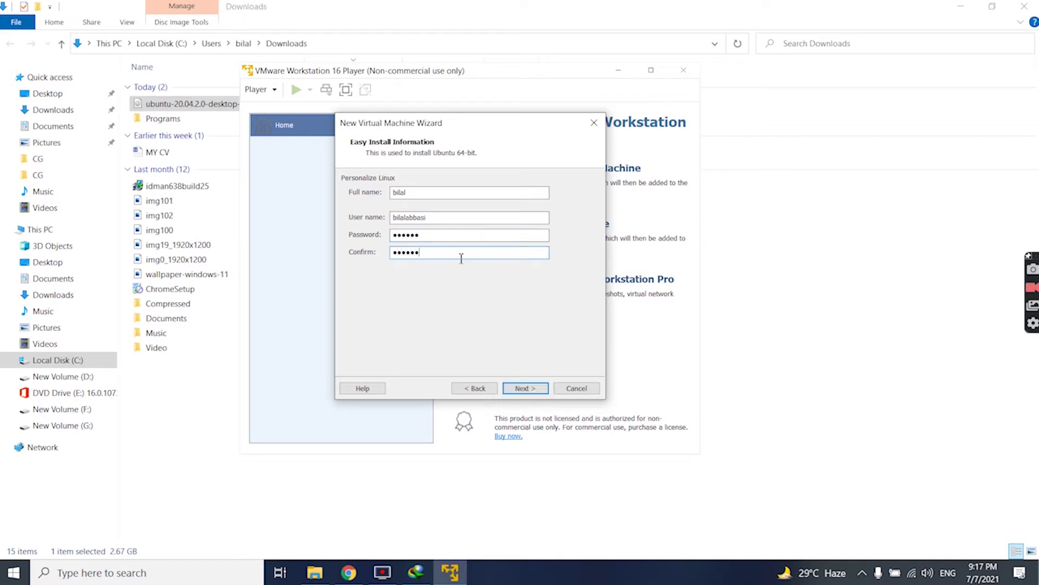
click(520, 388)
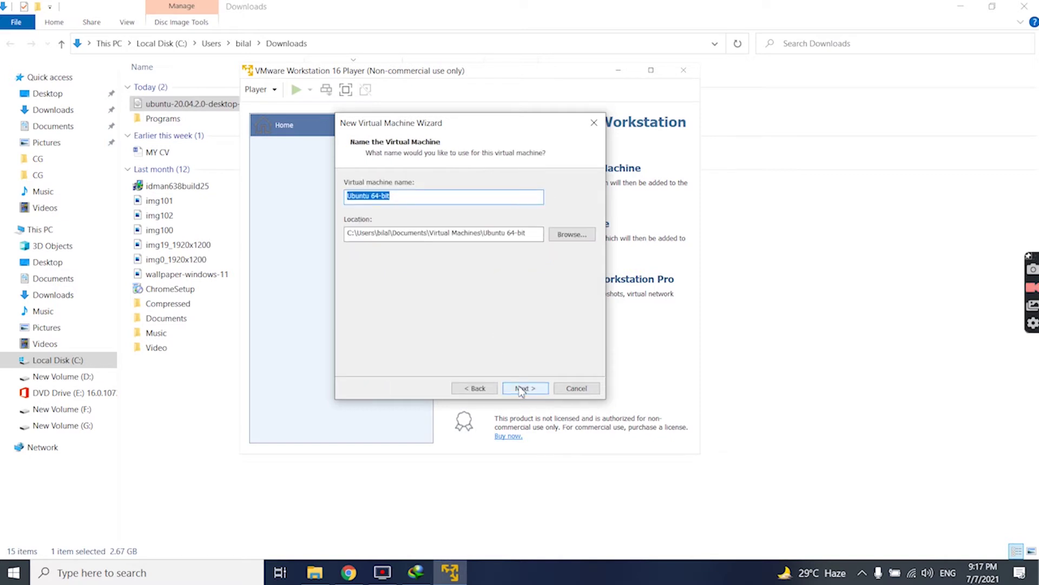
click(521, 389)
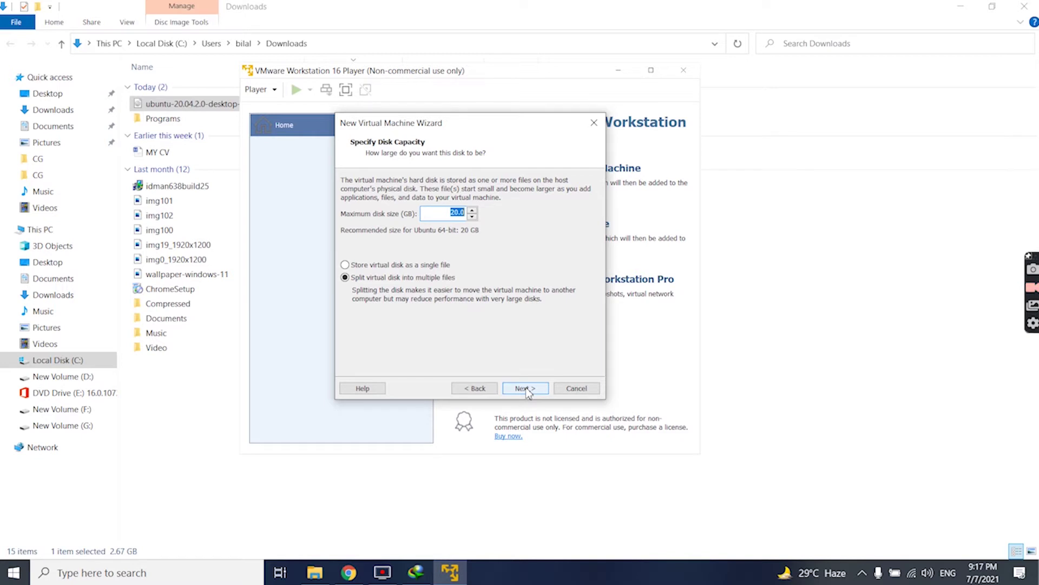
click(525, 389)
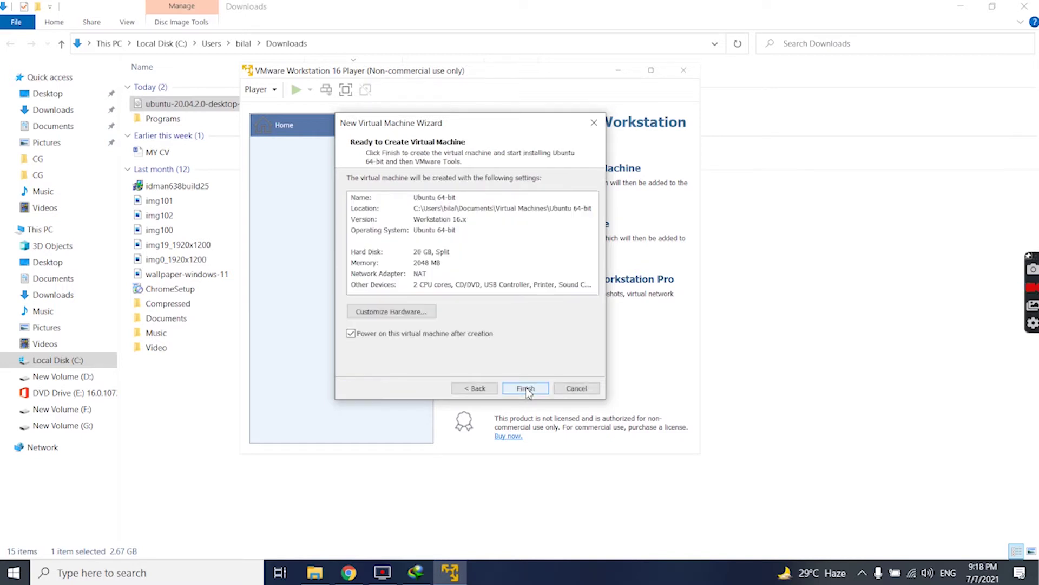
- Create and power on the Ubuntu 64-bit virtual machine, postponing the VMware Tools download and dismissing the Easy Install notice
click(527, 390)
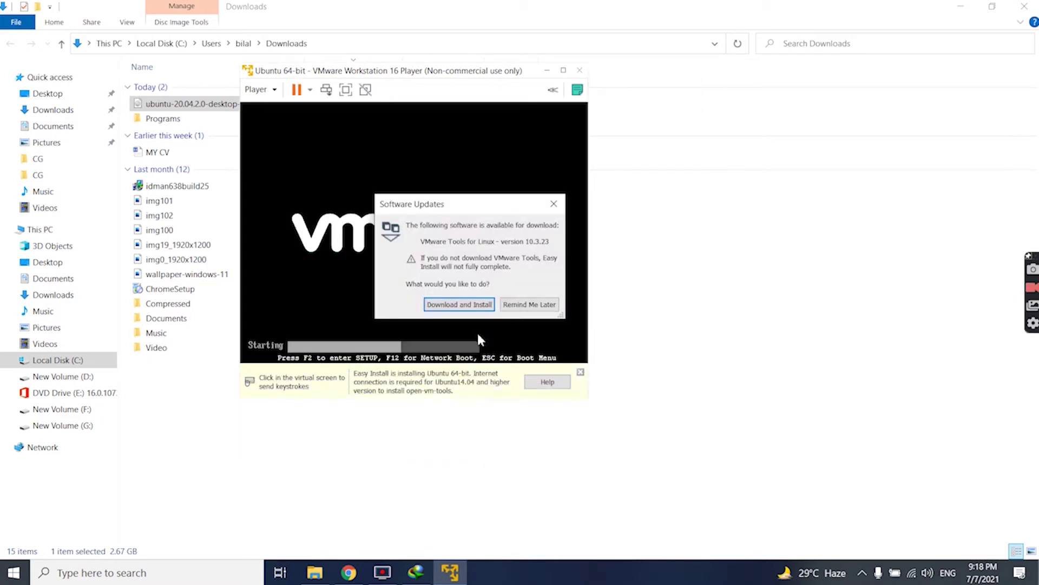
click(524, 304)
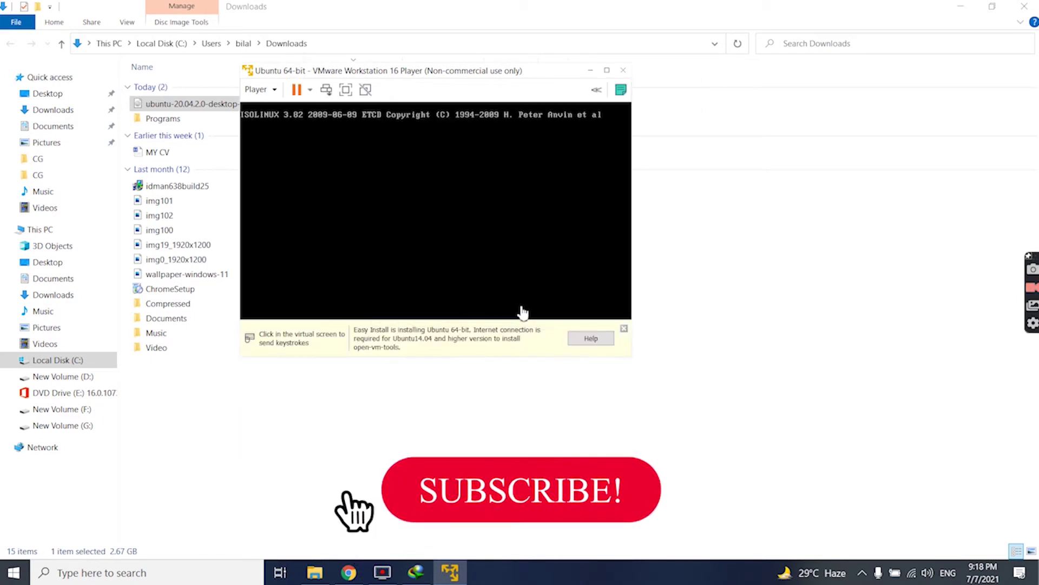
click(624, 329)
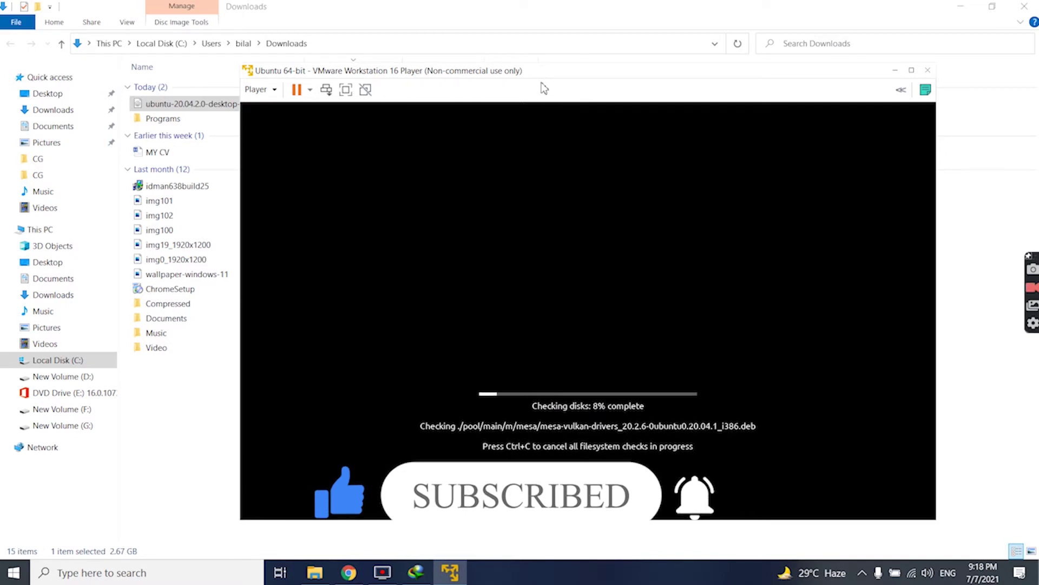
- Minimize File Explorer and reposition the virtual machine window near the middle of the desktop
drag(529, 74, 423, 68)
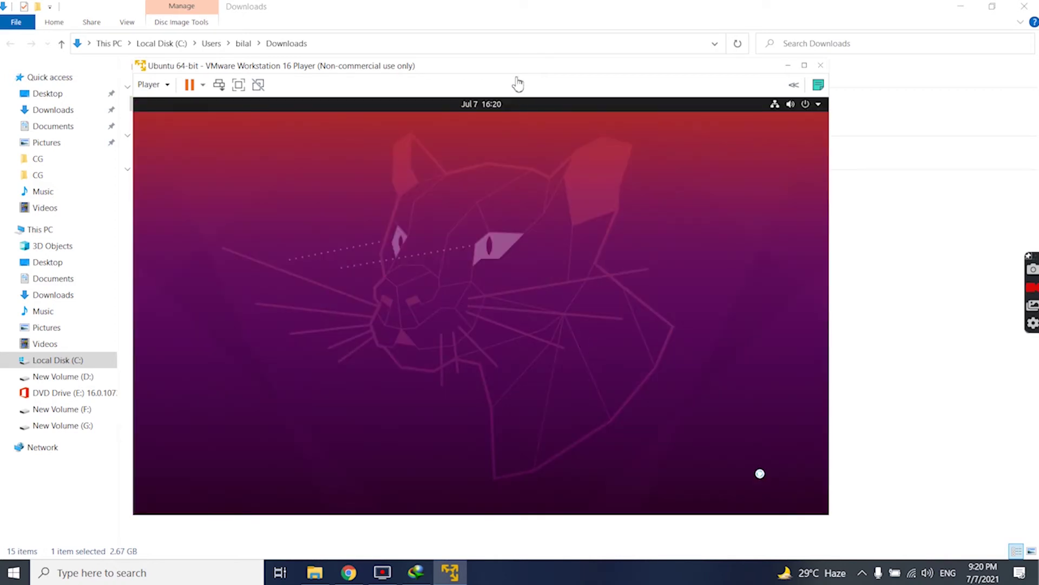
click(961, 7)
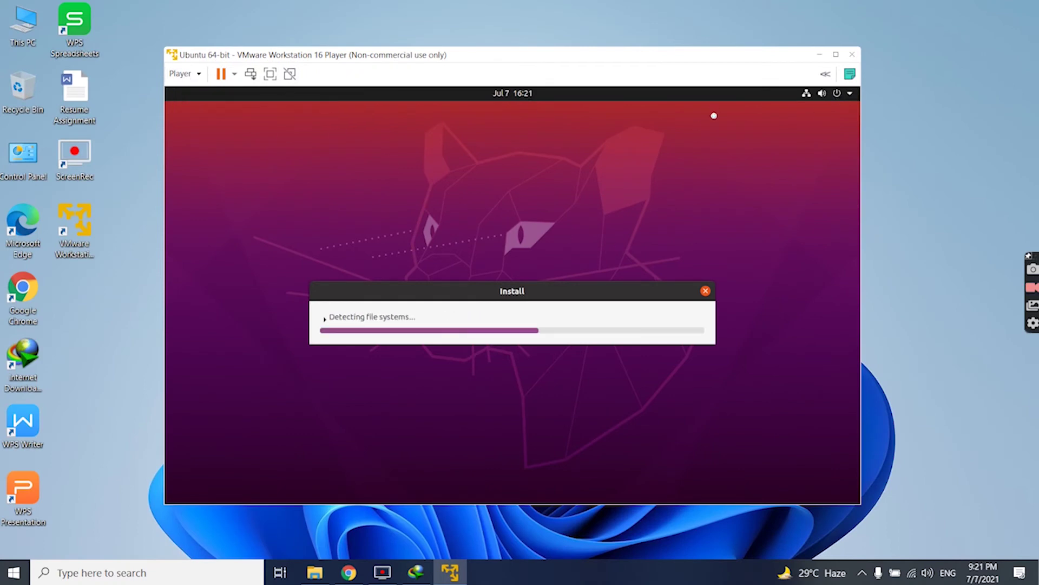
mouse_move(703, 59)
mouse_down()
mouse_move(715, 77)
mouse_move(711, 54)
mouse_up()
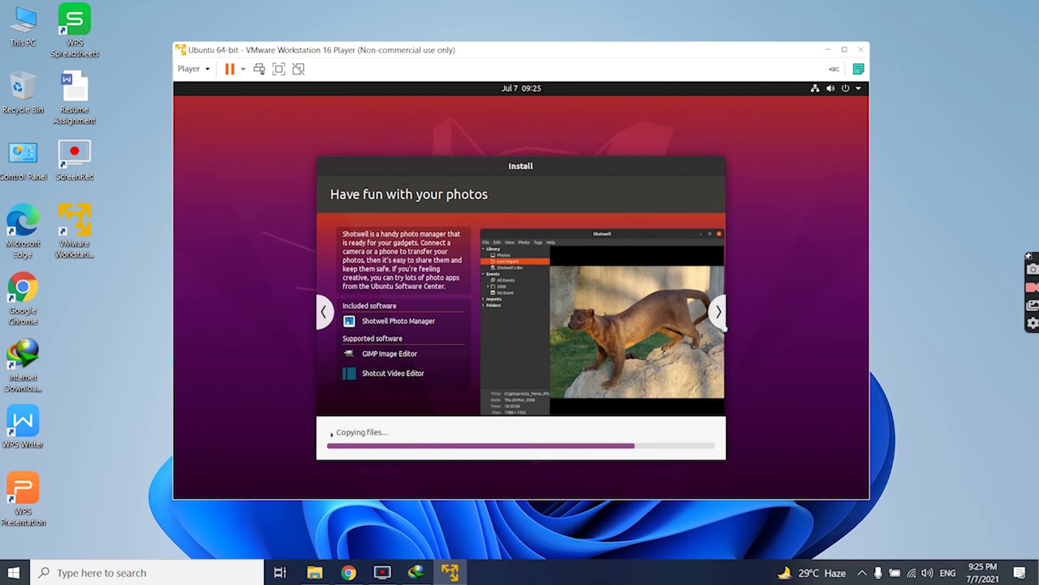
- Advance through the Ubuntu installer's slideshow while files are being copied
click(723, 327)
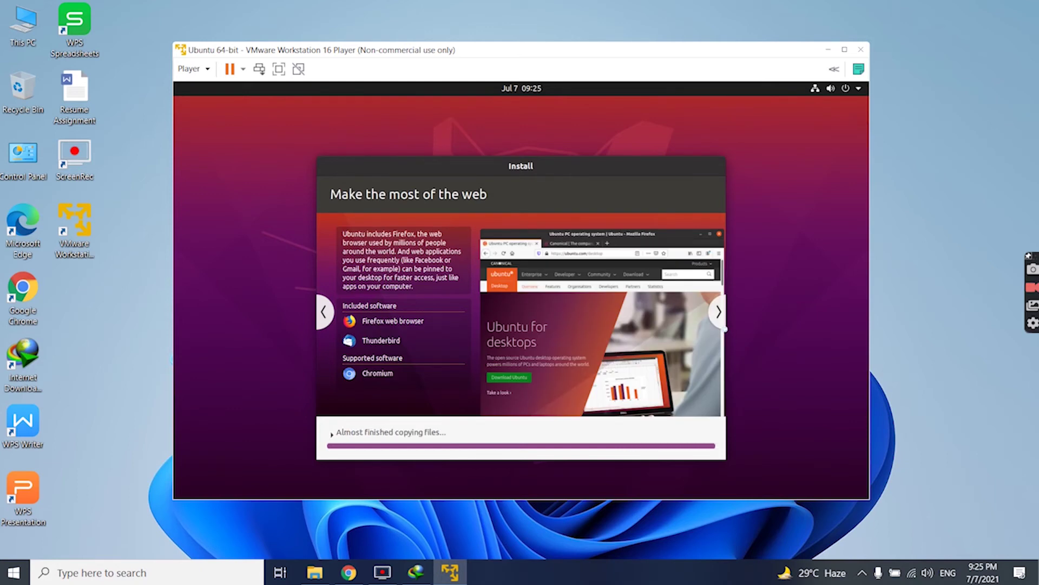
click(724, 327)
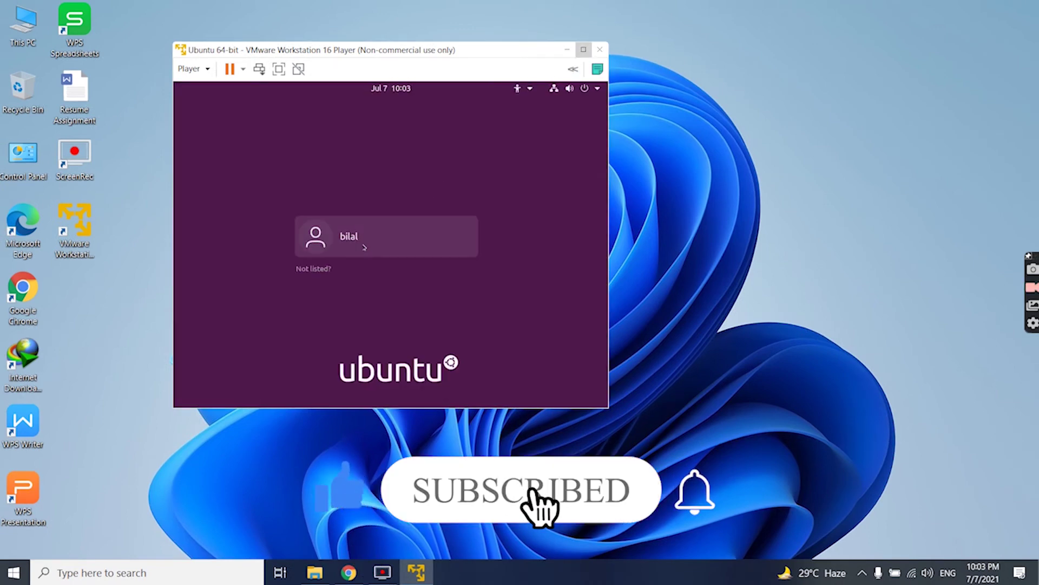
- Log in to Ubuntu with the account password and maximize the virtual machine window
click(364, 246)
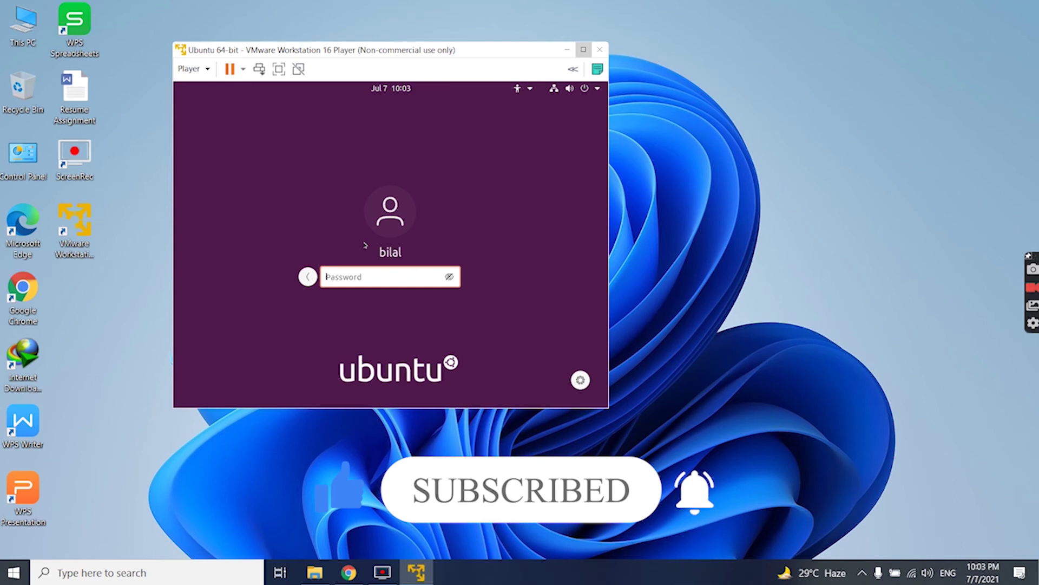
text(*******)
key(Return)
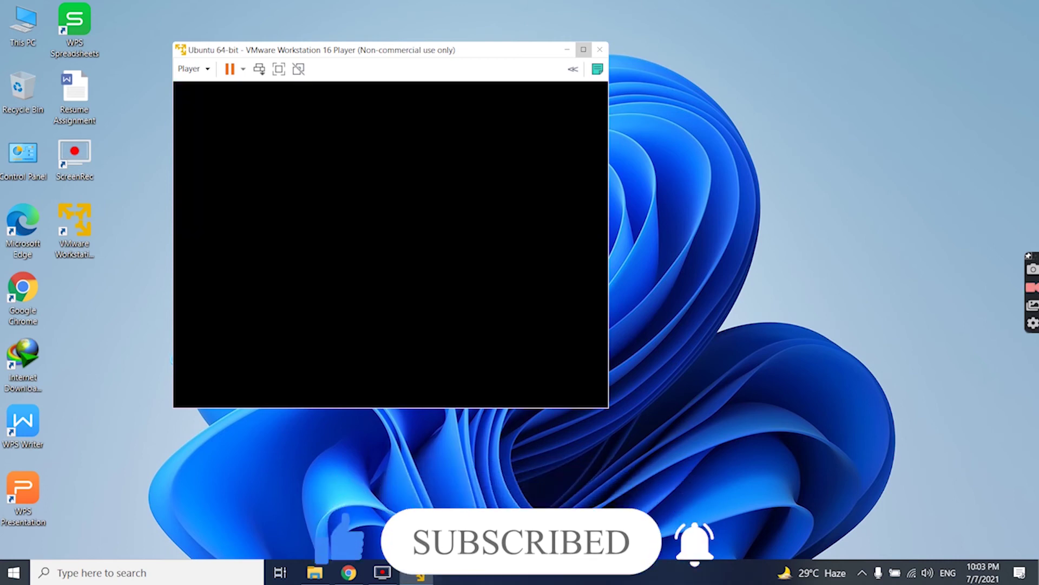
click(584, 49)
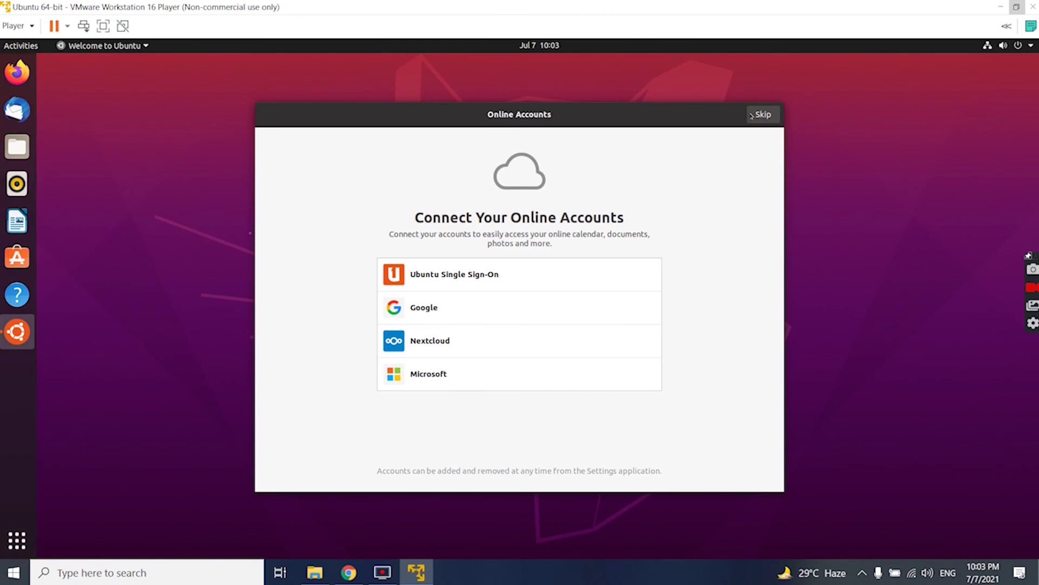
- Complete the Welcome to Ubuntu setup, skipping online accounts and keeping "Yes, send system info to Canonical"
click(766, 115)
click(751, 117)
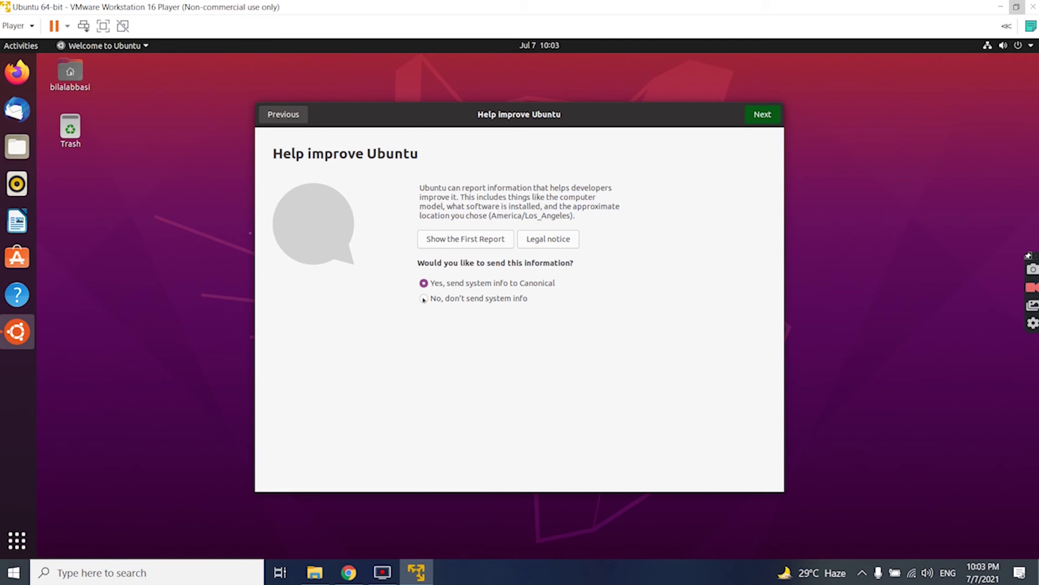
click(763, 115)
click(763, 114)
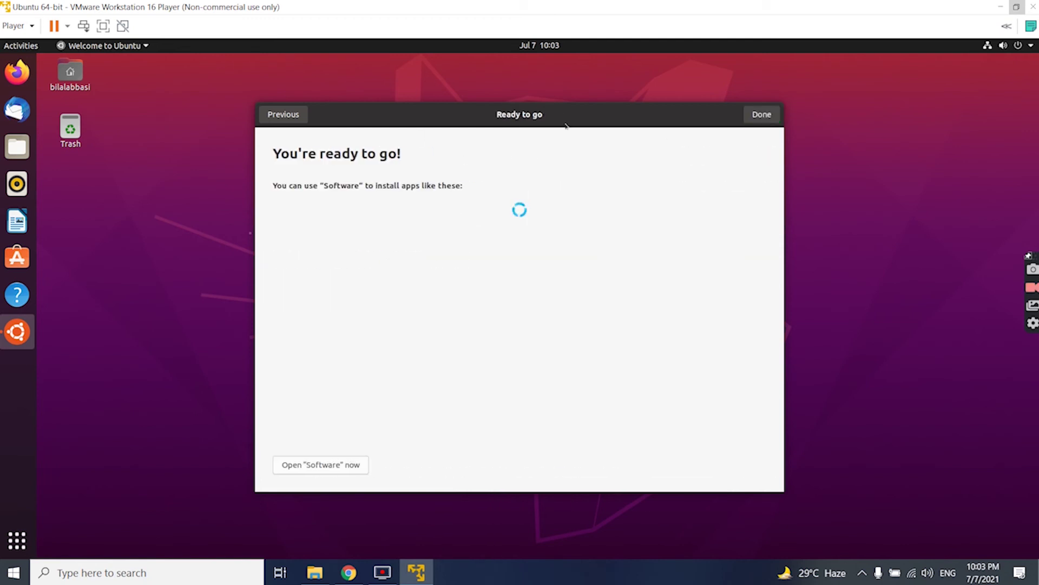
click(762, 114)
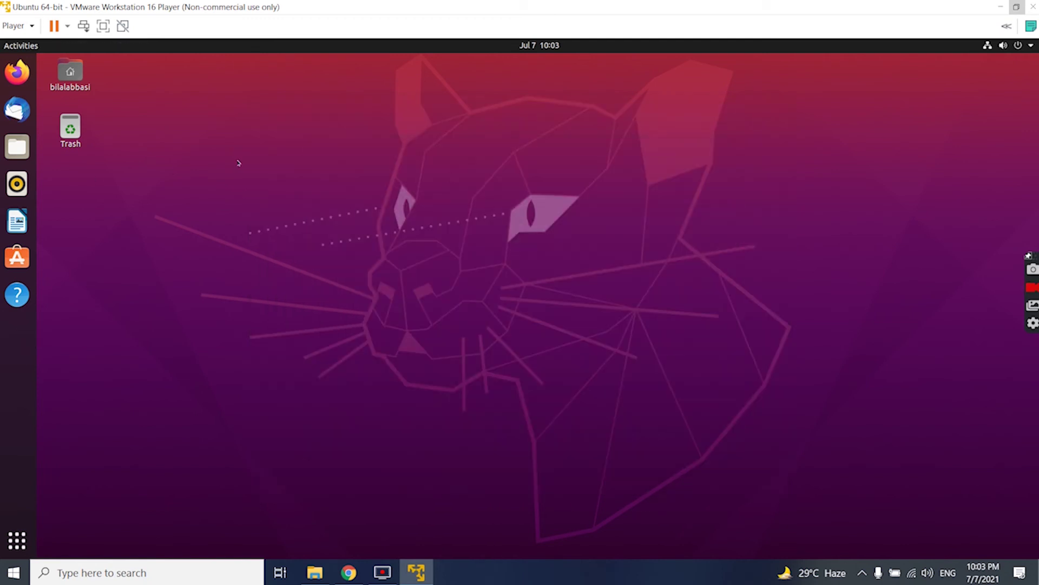
- Open the home folder from the Ubuntu desktop, maximize it, and browse Pictures, Videos and Trash
double_click(71, 79)
double_click(505, 129)
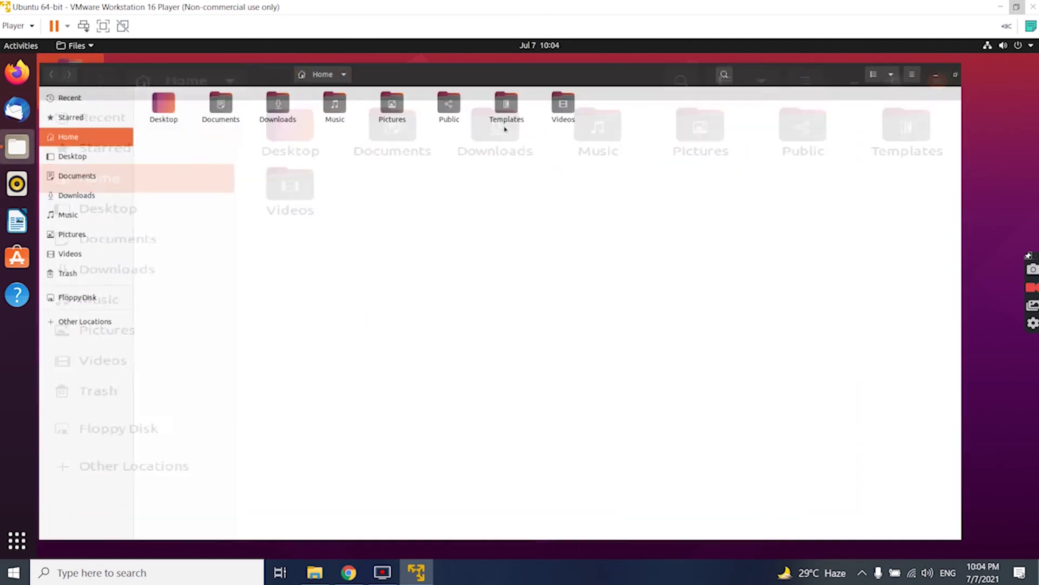
click(73, 236)
click(73, 256)
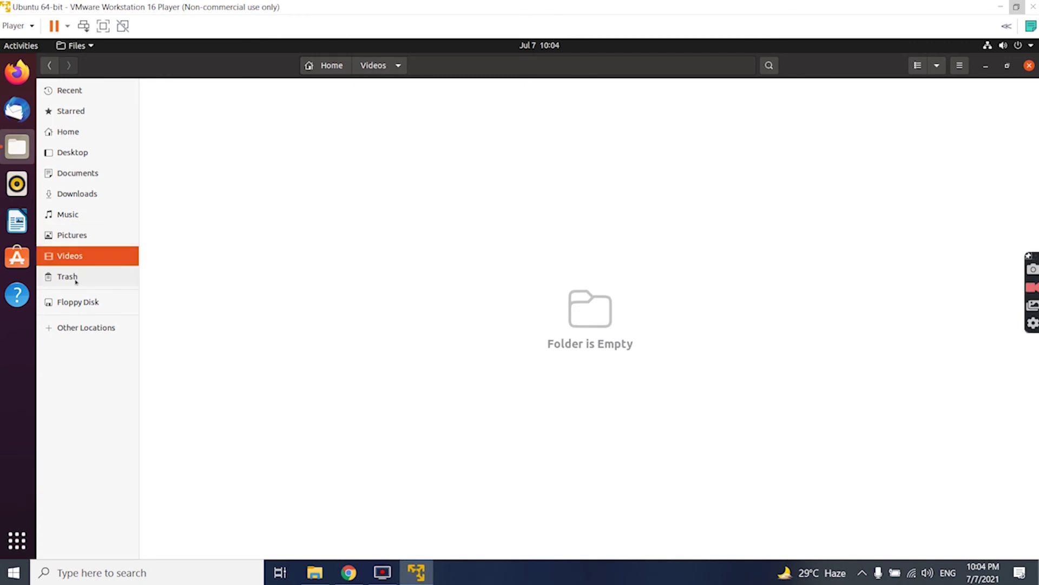
click(75, 280)
- Launch Firefox to view its mozilla.org privacy tab, then close both Firefox and the Files window
click(17, 72)
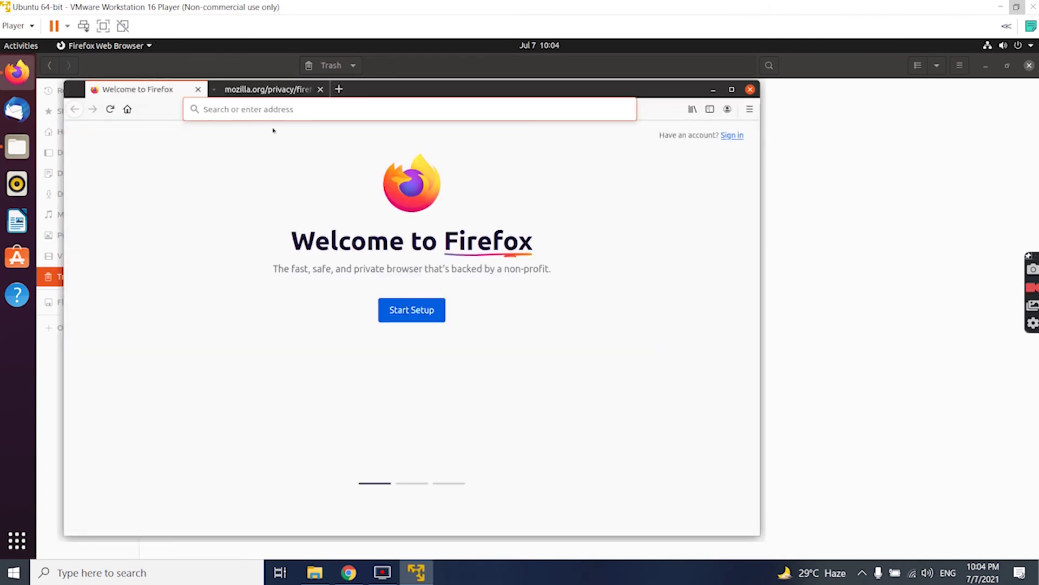
click(271, 89)
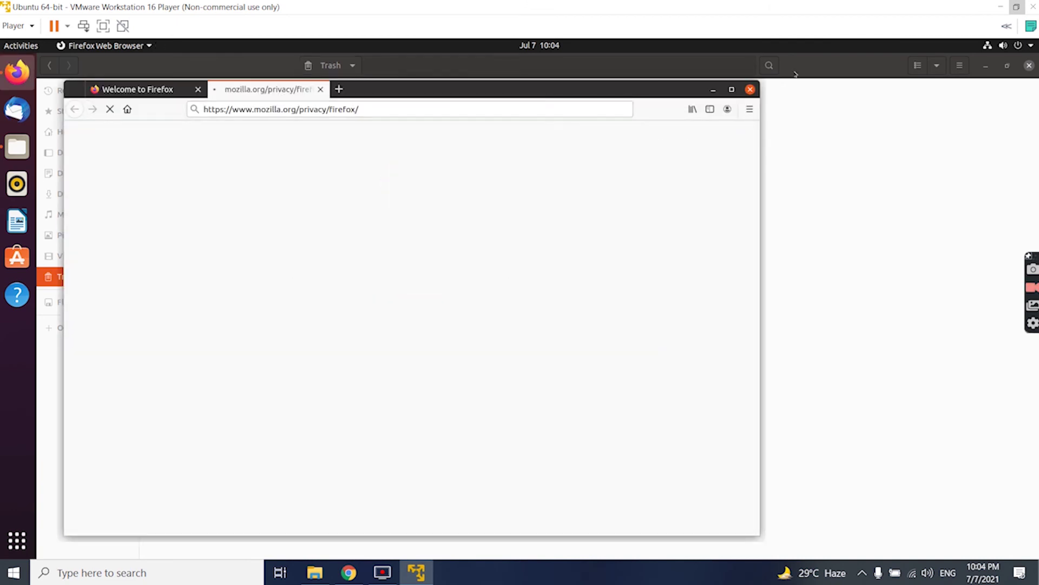
click(750, 90)
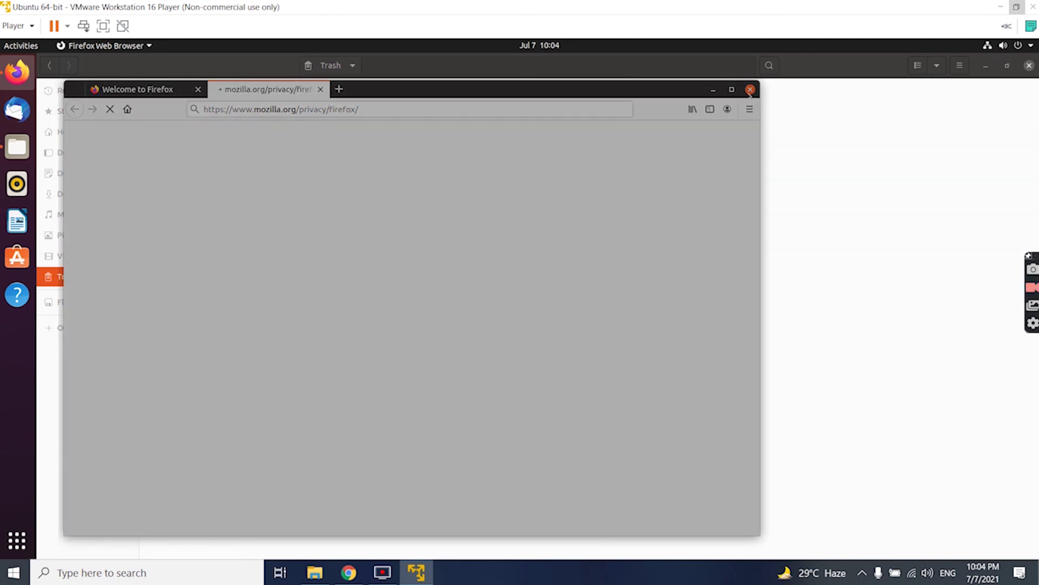
click(503, 342)
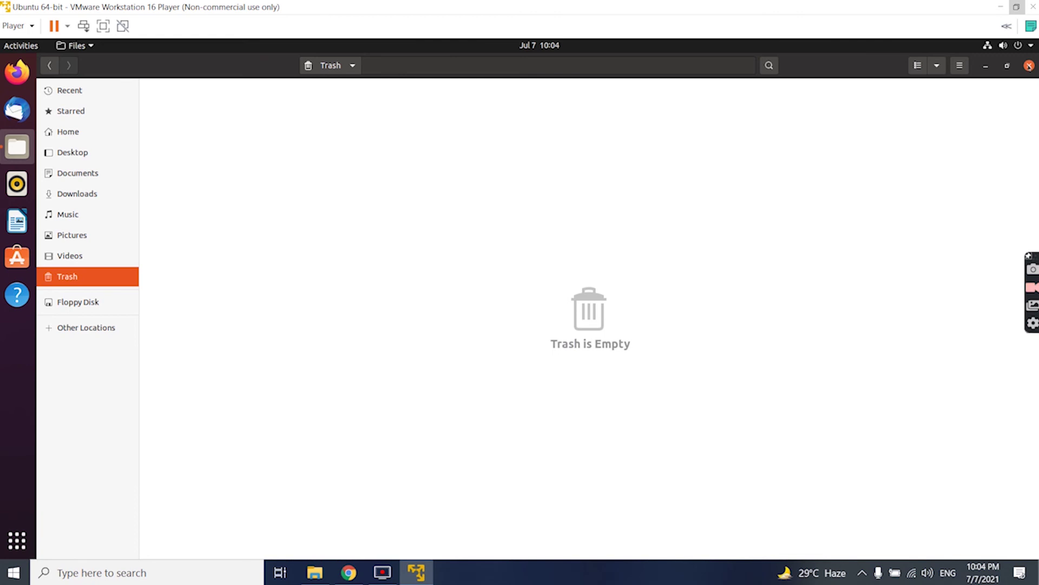
key(ctrl+w)
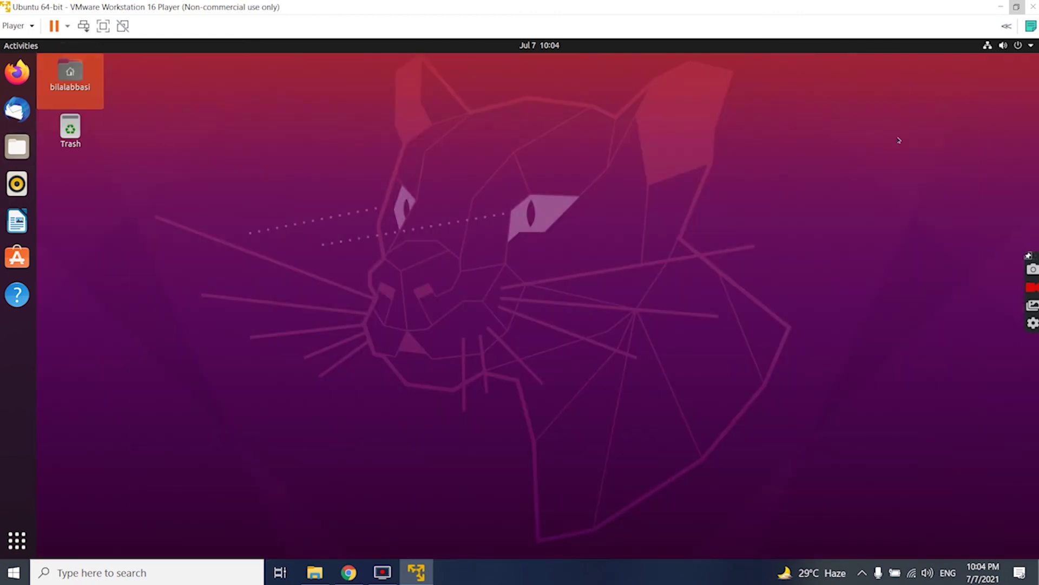
- Restore the virtual machine window to its smaller size and show all installed Ubuntu applications
click(1017, 7)
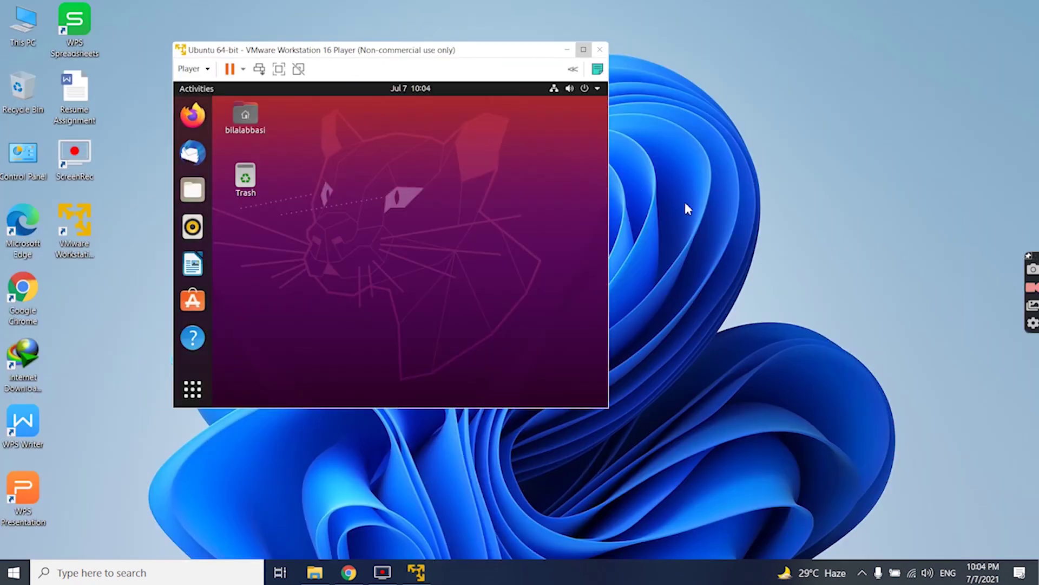
click(197, 393)
click(197, 393)
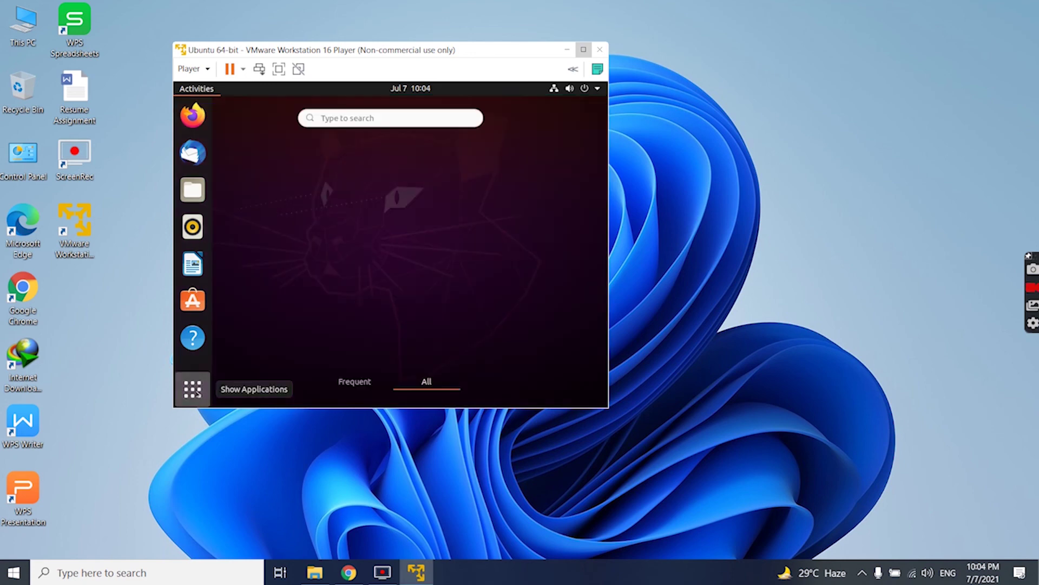
click(197, 393)
click(197, 393)
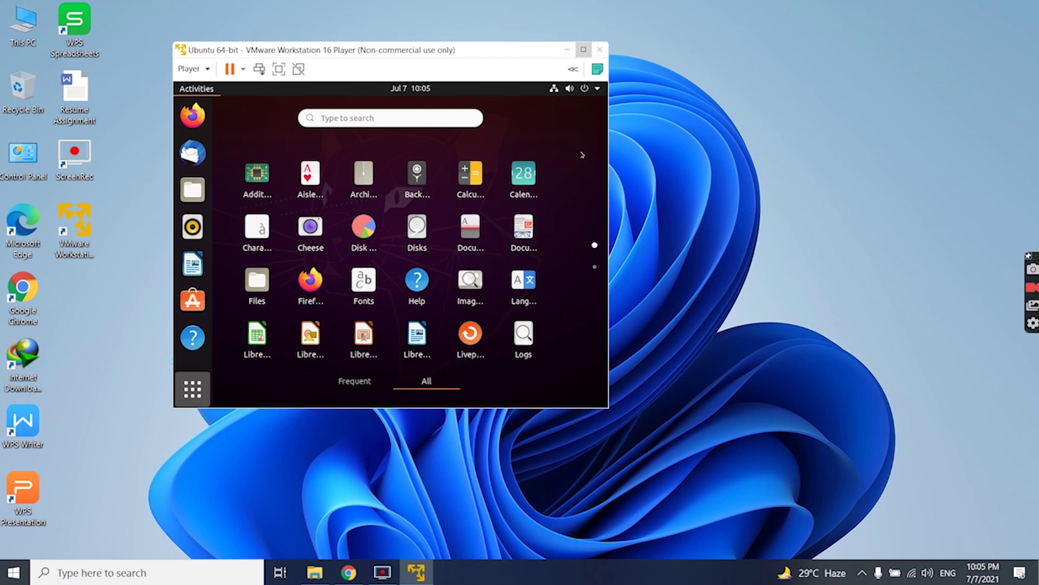
- Power off the Ubuntu virtual machine and choose not to show the Removable Devices hint again
click(598, 88)
click(585, 89)
click(585, 88)
click(570, 89)
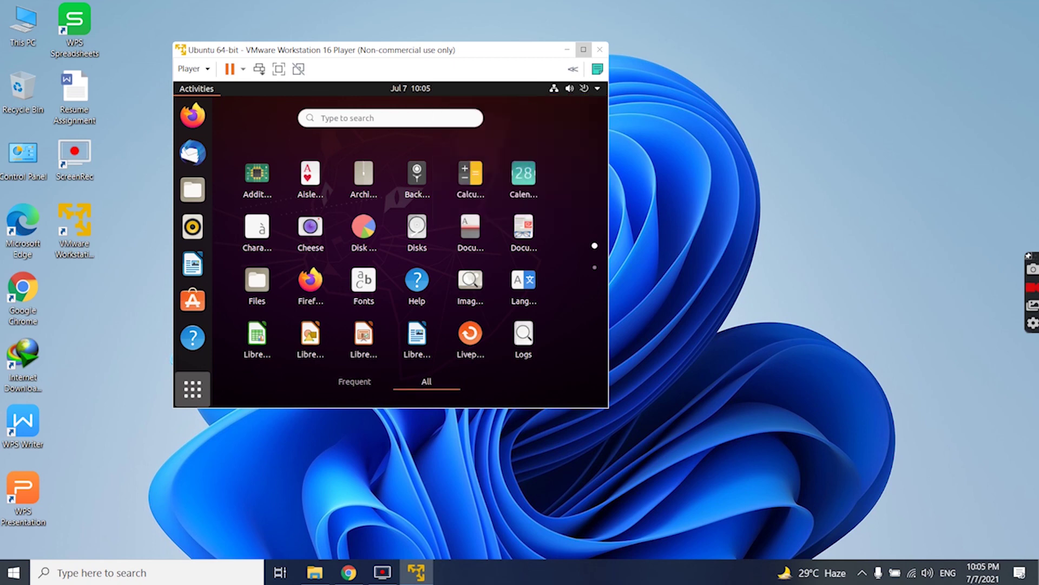
click(571, 89)
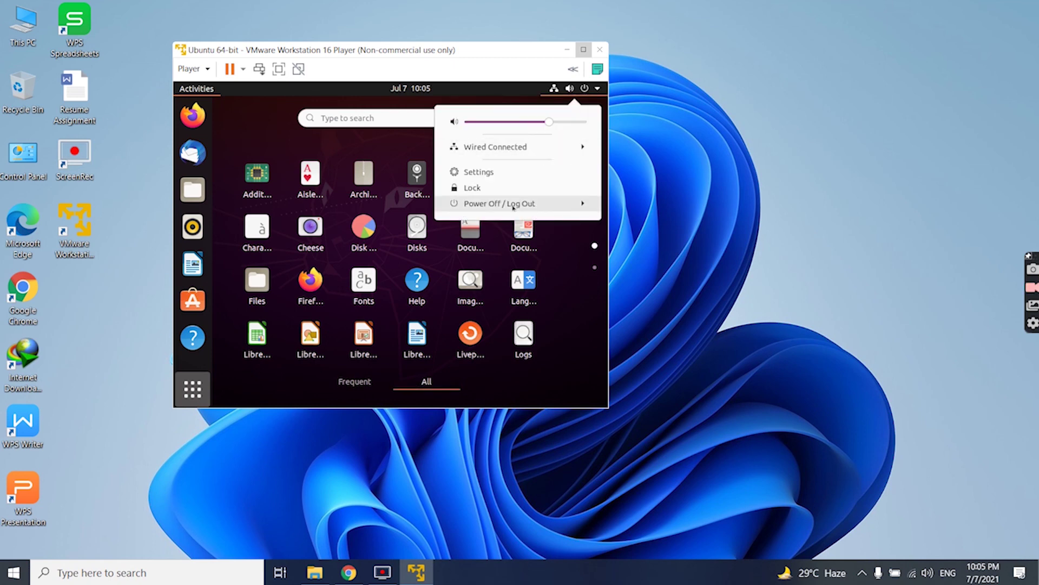
click(580, 203)
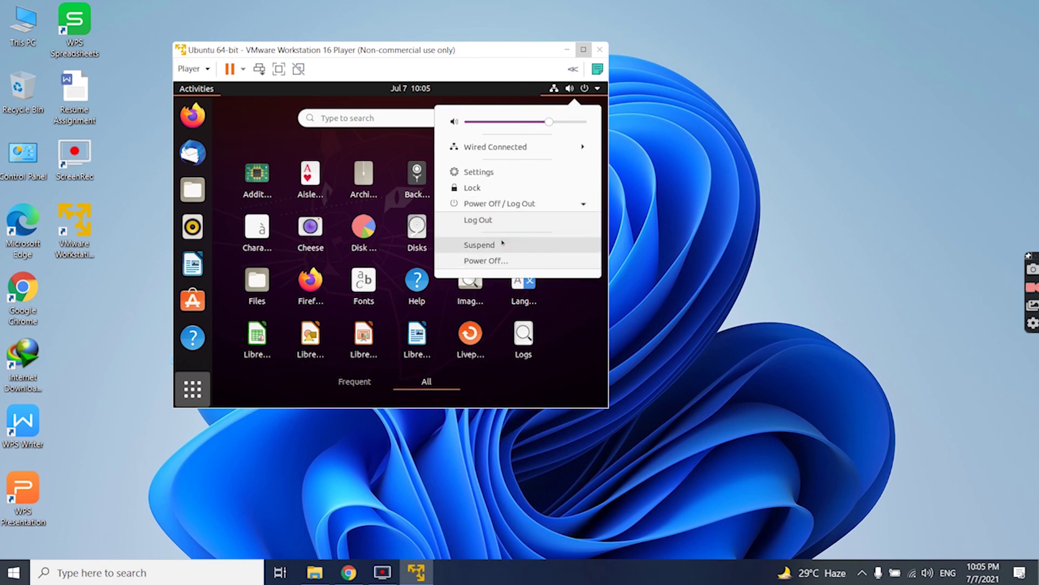
click(496, 262)
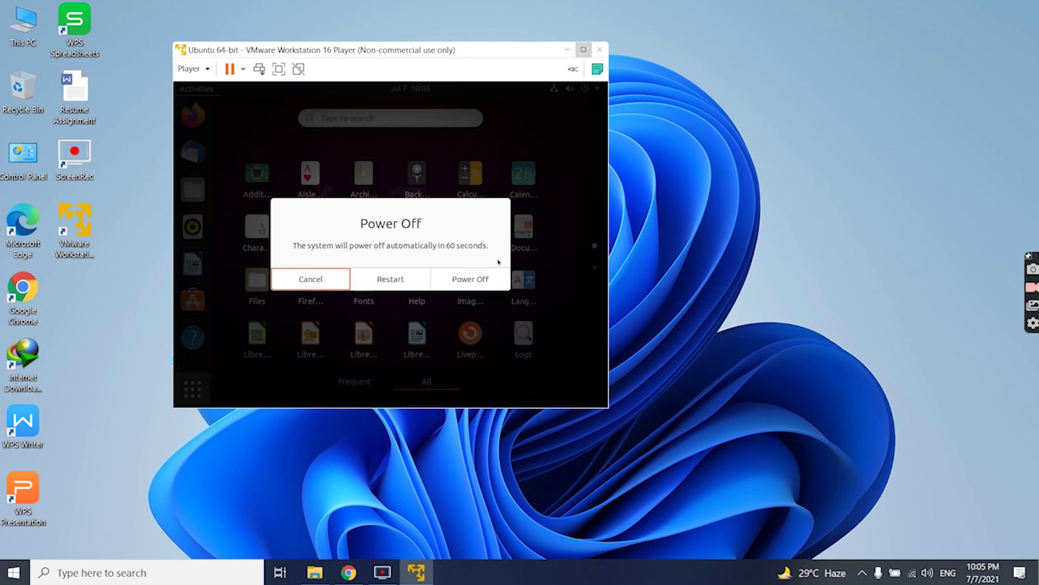
click(468, 279)
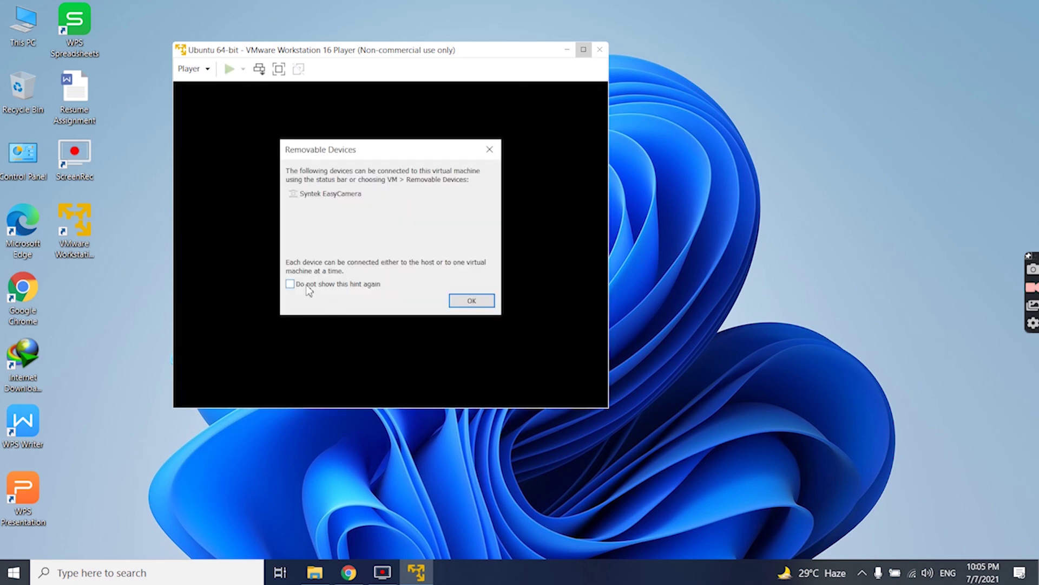
click(306, 285)
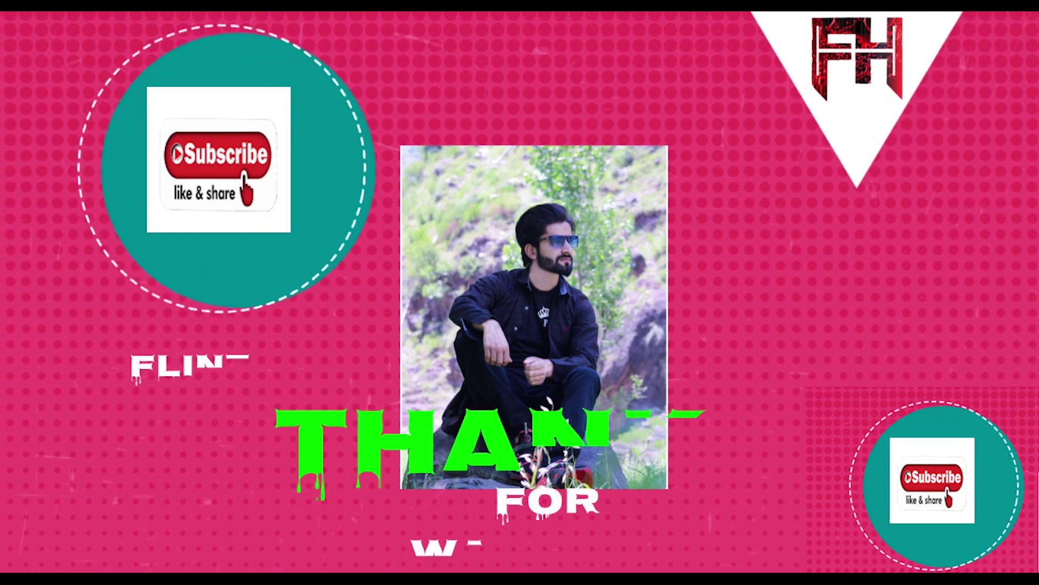